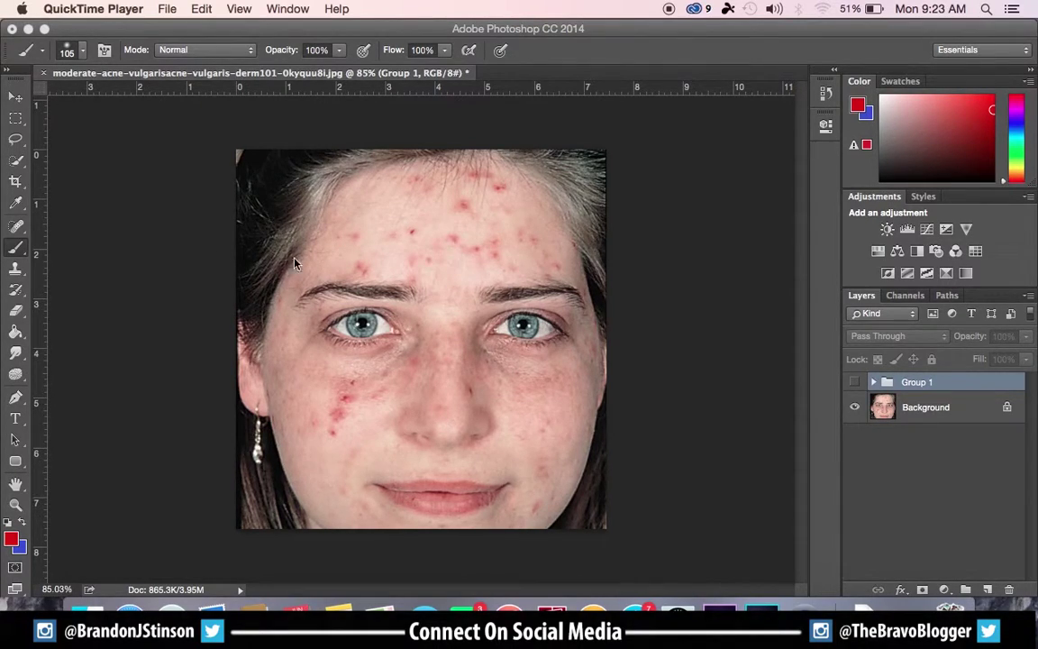
Compare the retouch by toggling Group 1, delete it, then duplicate Background as Layer 1.
left_click(854, 383)
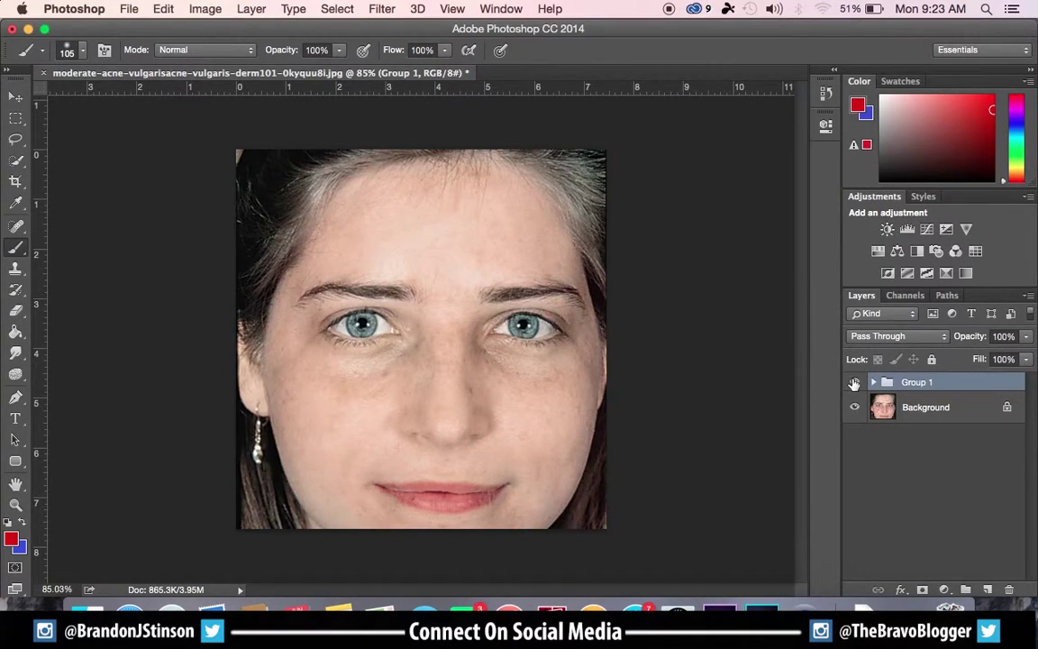
left_click(855, 382)
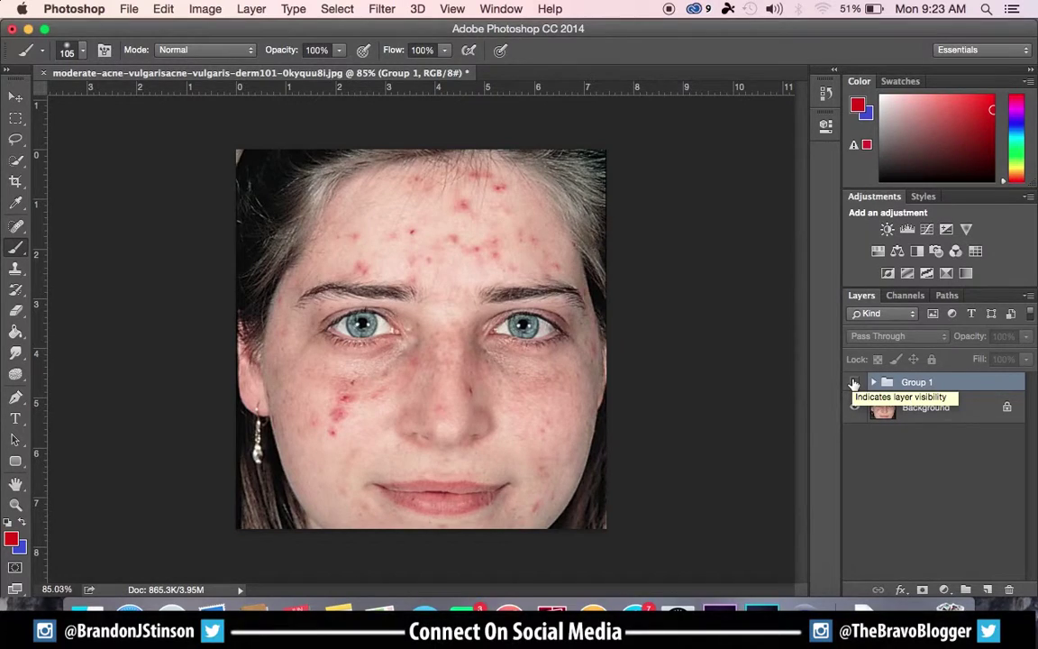
key("Delete")
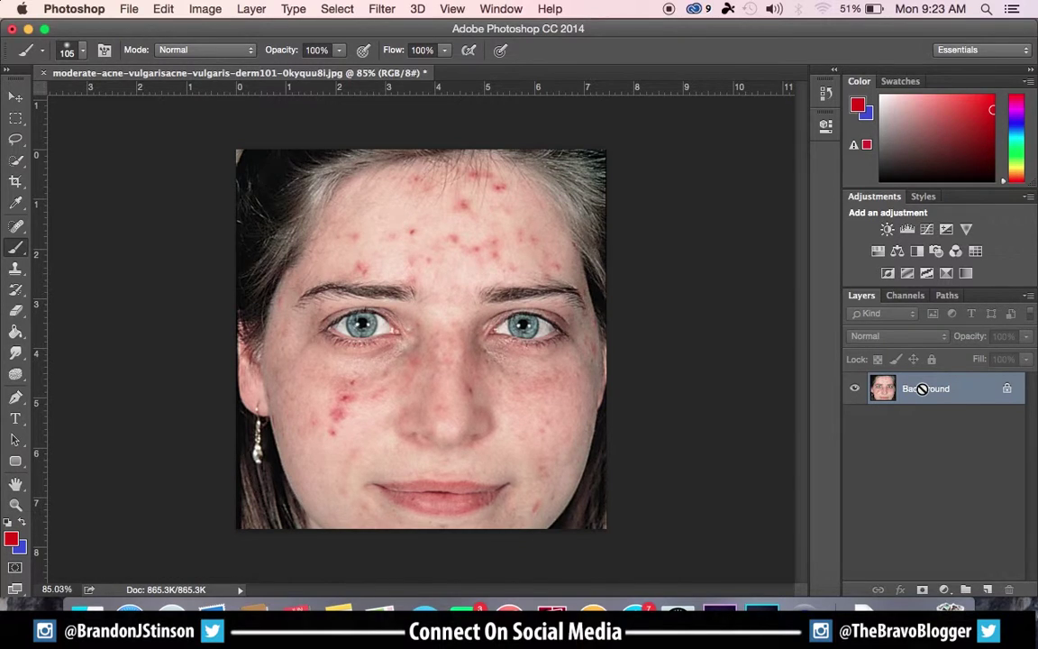
key("super+j")
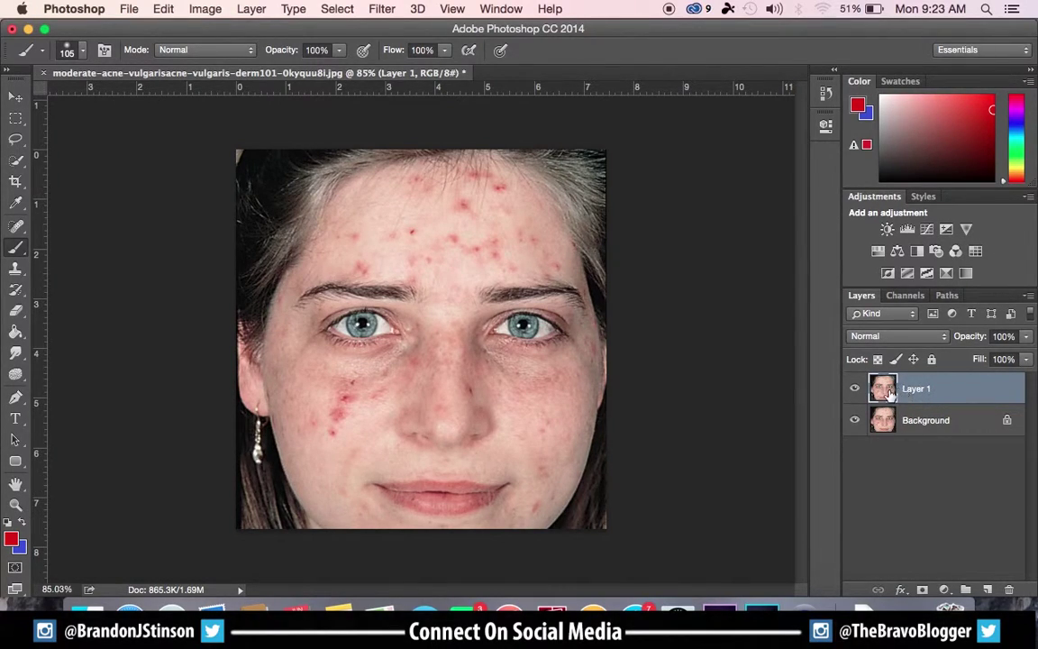
Add a Hue/Saturation adjustment limited to Reds with Hue +15 and Lightness +39.
left_click(944, 589)
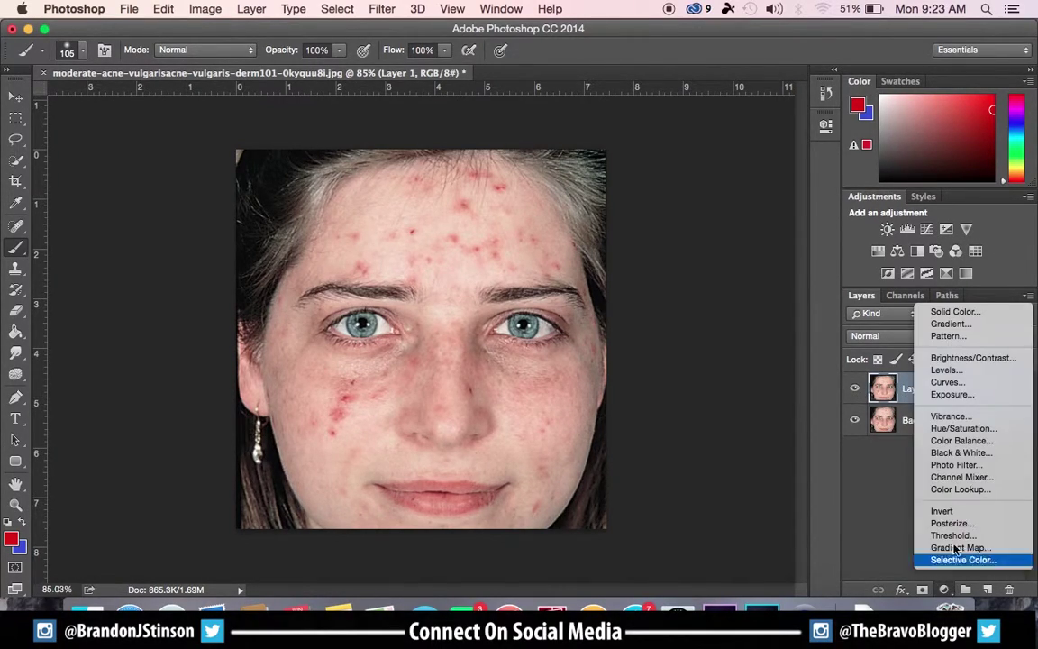
left_click(966, 429)
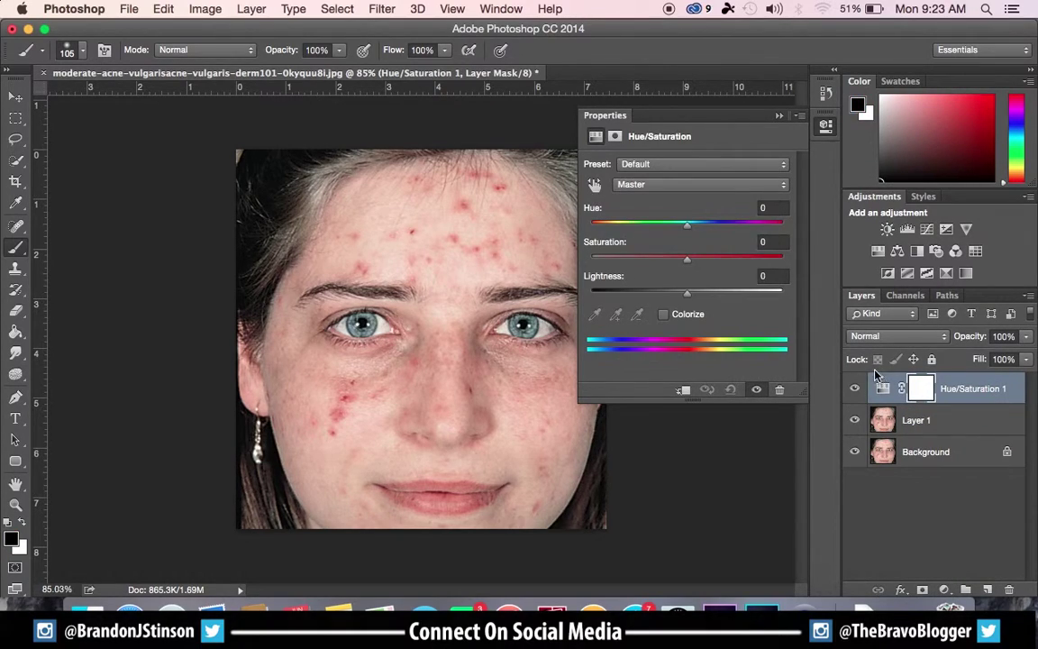
left_click(662, 185)
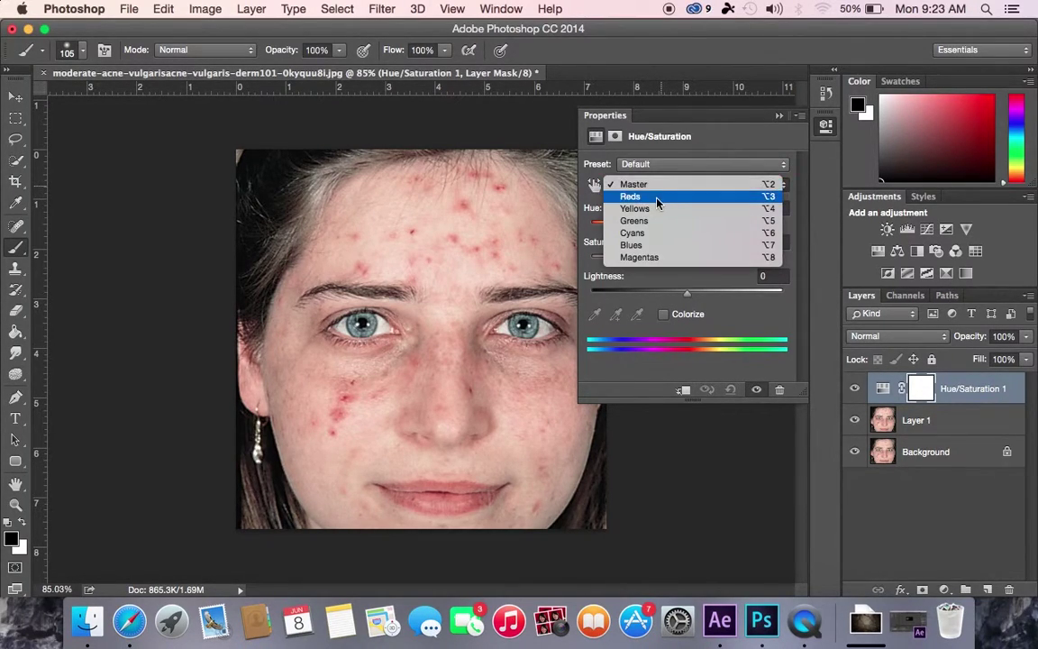
left_click(659, 199)
left_click_drag(687, 225, 699, 231)
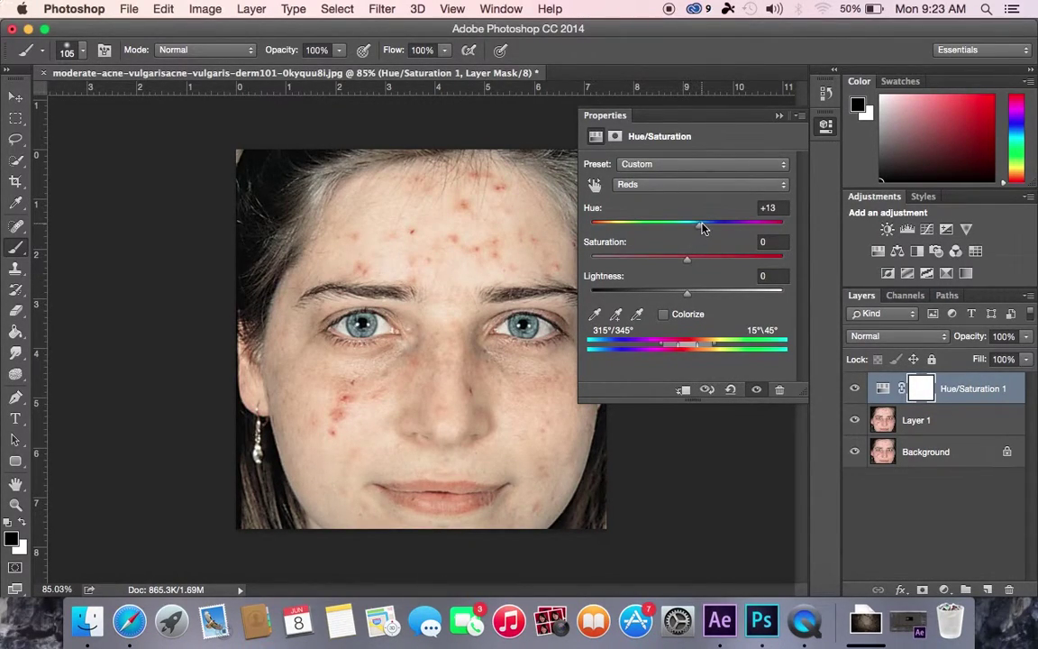
left_click_drag(687, 293, 705, 294)
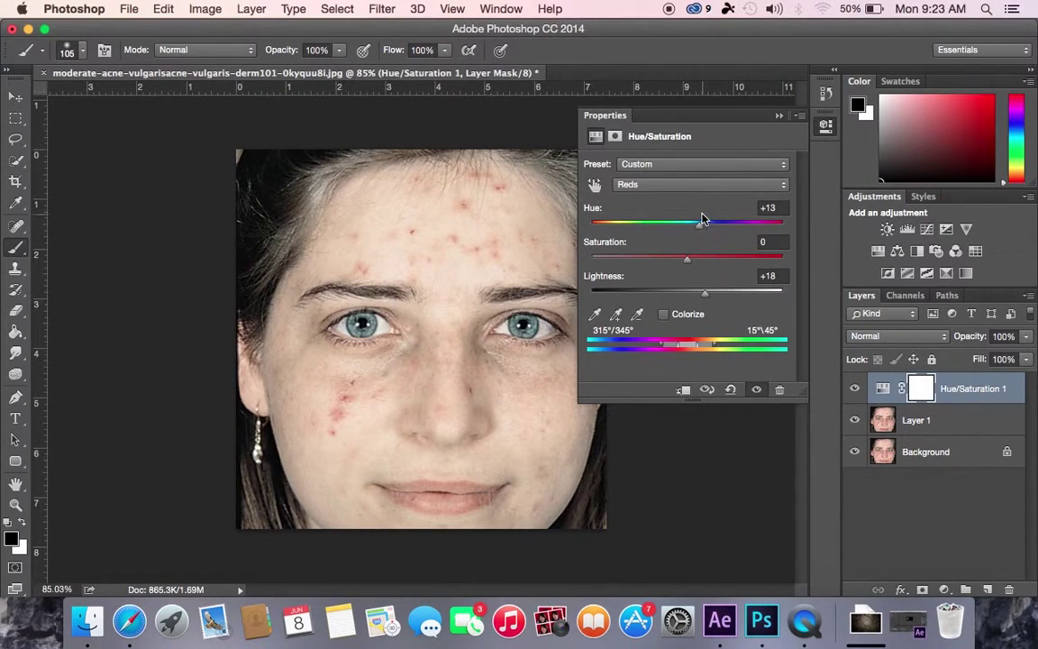
left_click_drag(702, 224, 705, 225)
left_click_drag(709, 301, 704, 227)
left_click(778, 116)
Toggle the Hue/Saturation layer's visibility to compare, leaving it switched on.
left_click(854, 389)
left_click(854, 388)
left_click(854, 388)
left_click(855, 389)
left_click(854, 388)
left_click(855, 388)
left_click(855, 389)
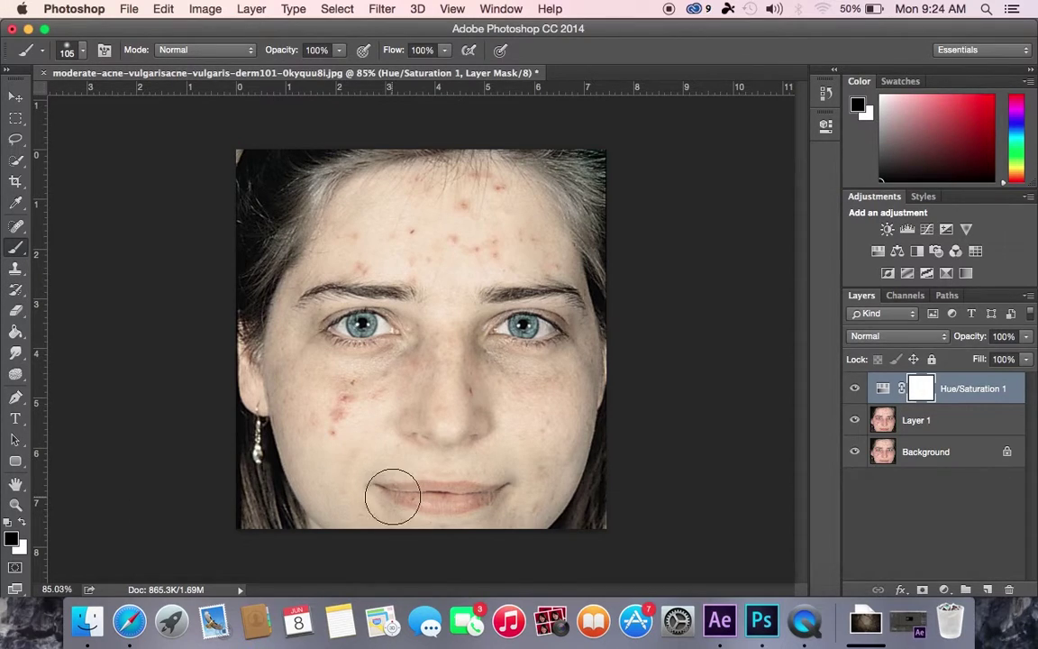
Shrink the brush to about 62 px, then to 14 px, for masking the lips.
right_click(484, 491)
left_click_drag(617, 383, 603, 385)
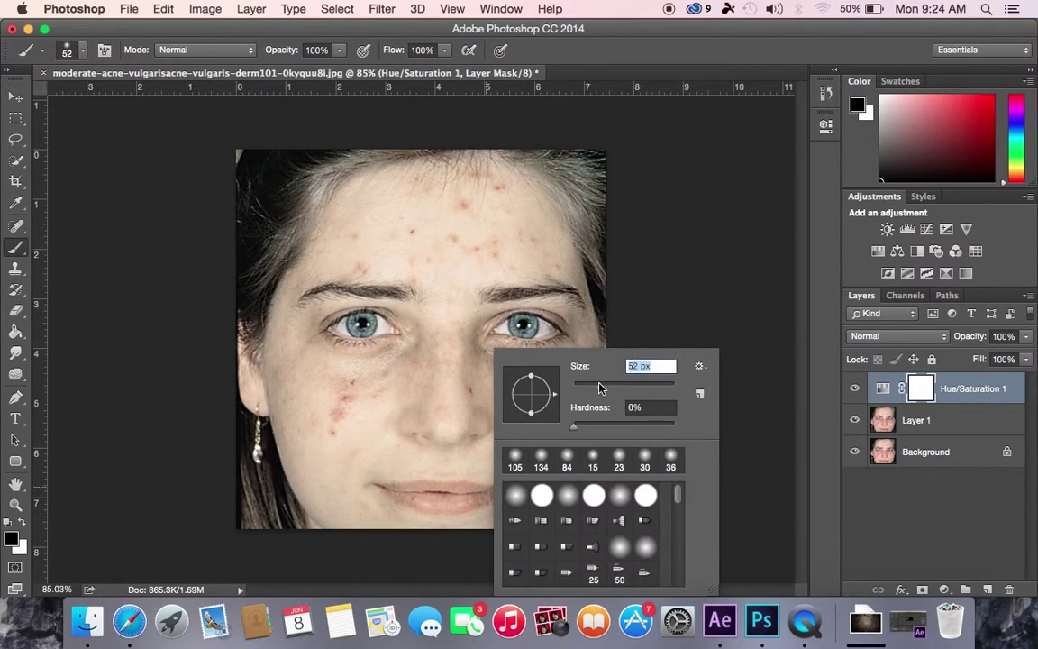
left_click(435, 492)
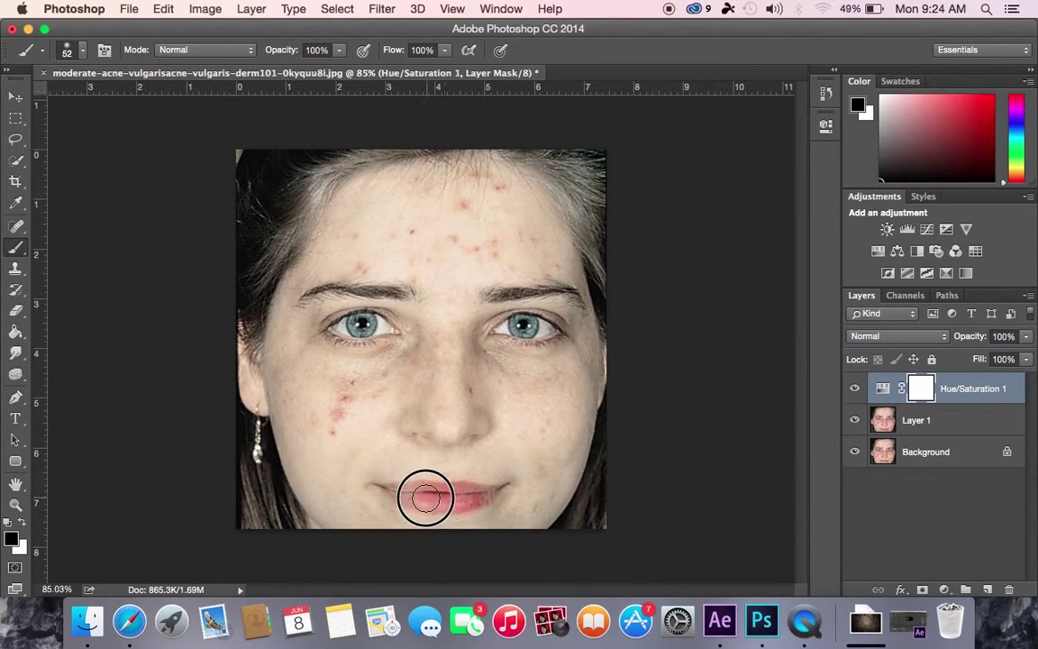
right_click(426, 502)
left_click_drag(526, 389, 515, 405)
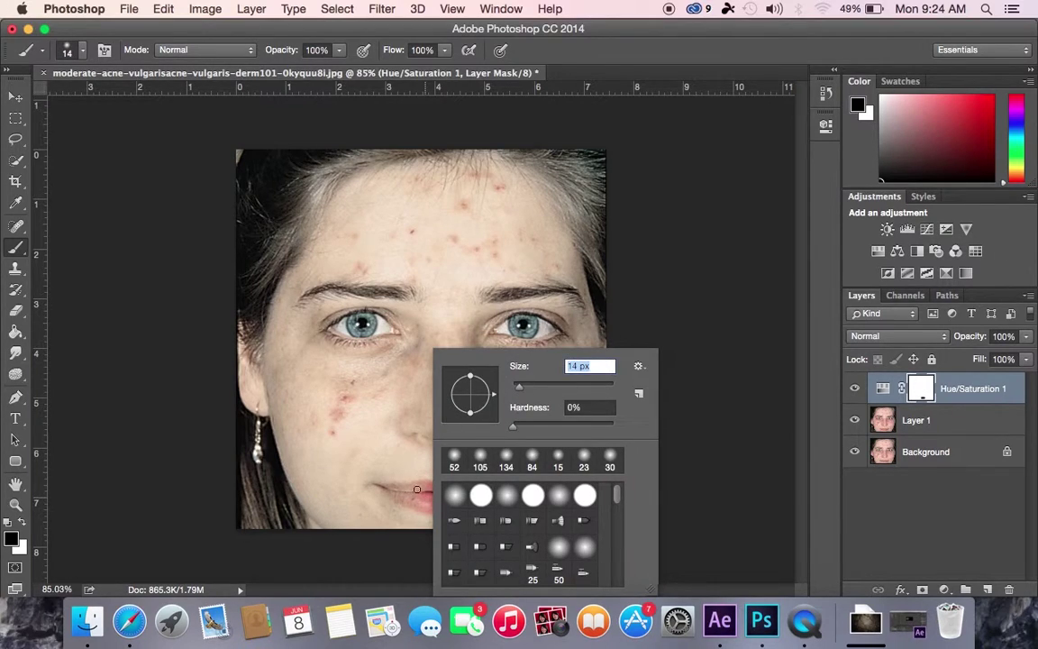
left_click(417, 490)
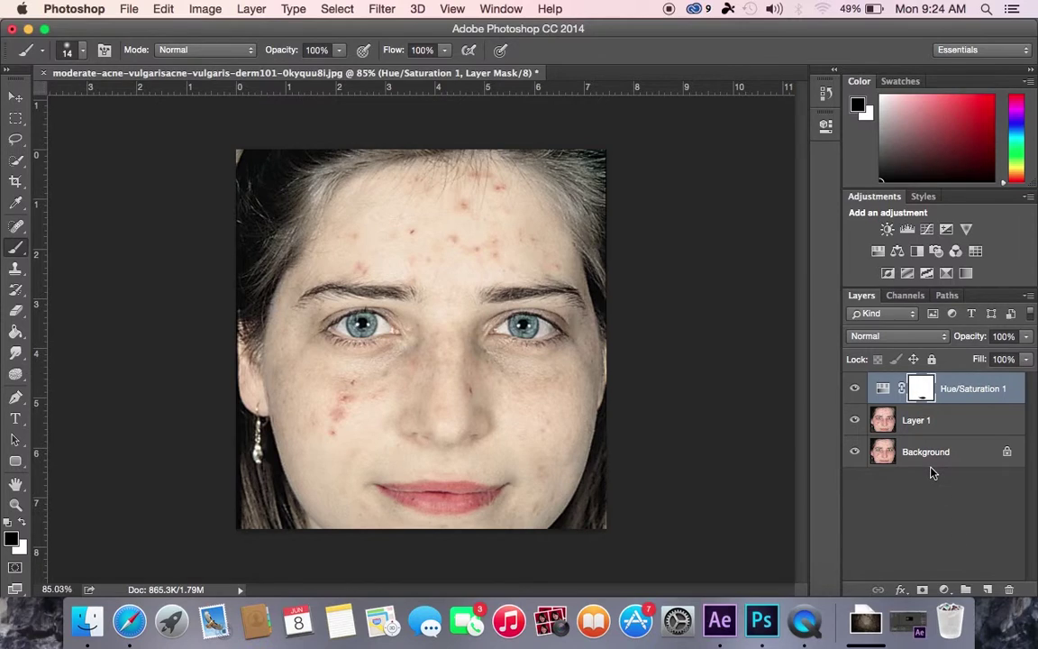
Select Layer 1 and add an empty Layer 2 above it.
left_click(15, 226)
left_click(16, 229)
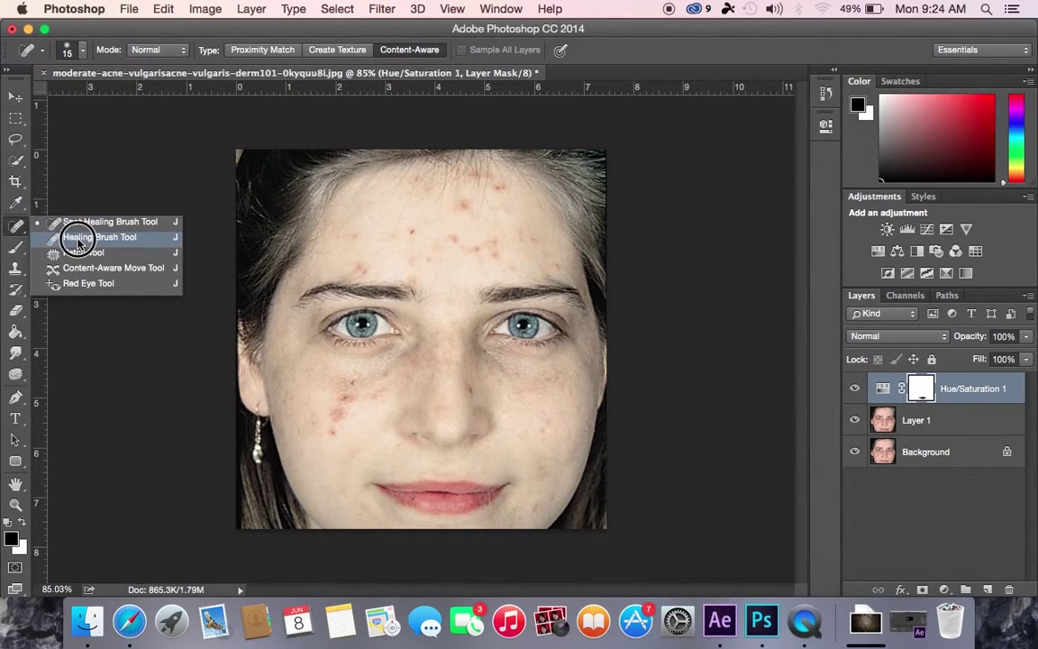
left_click(77, 240)
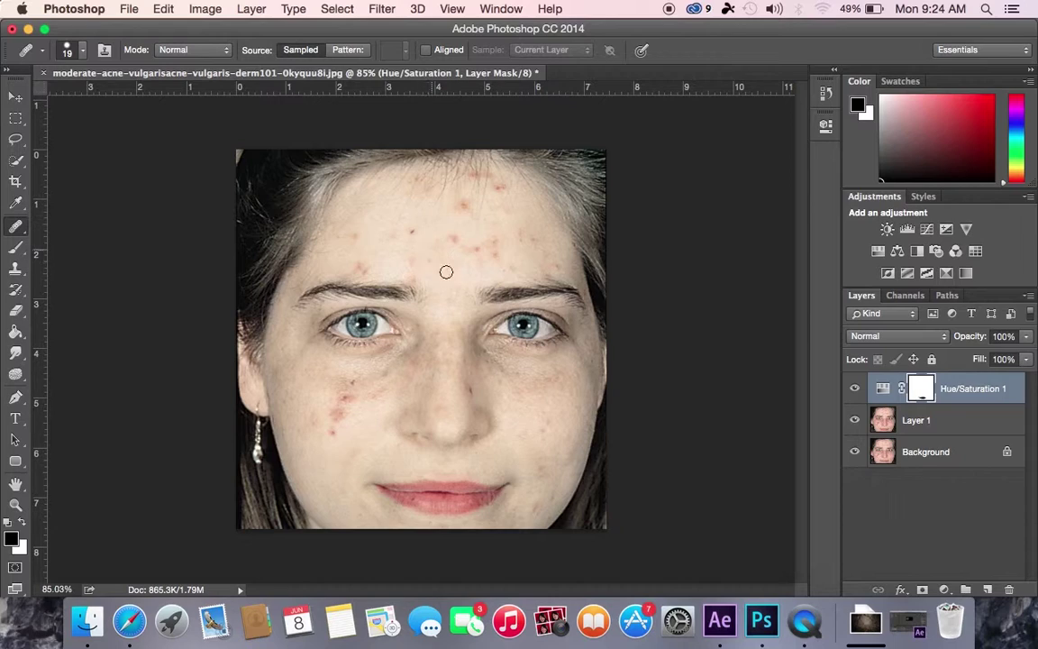
left_click(939, 426)
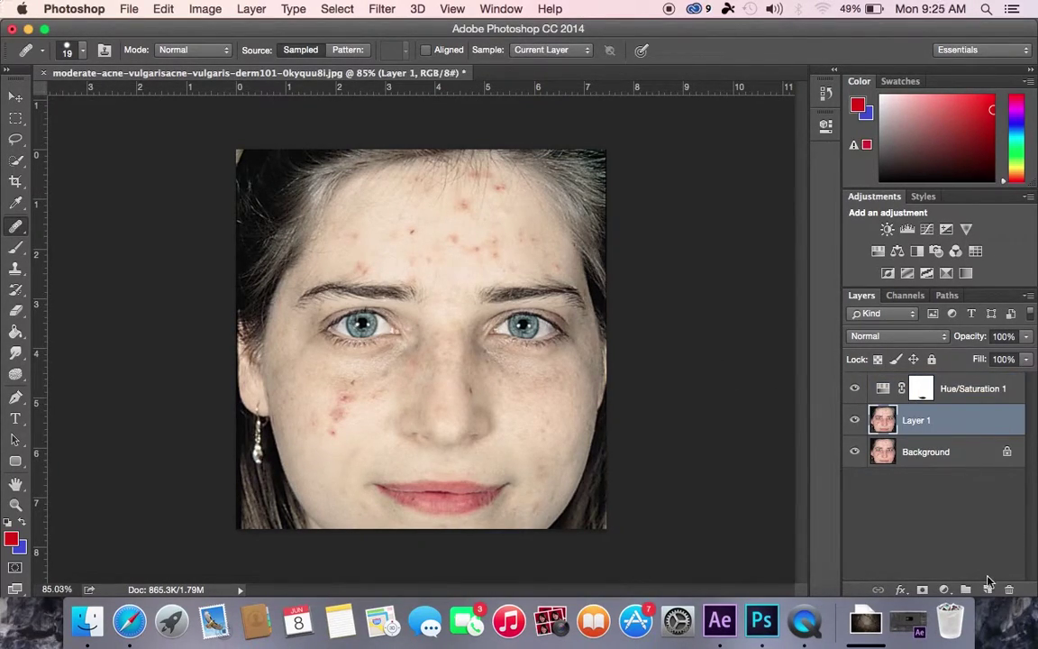
left_click(988, 589)
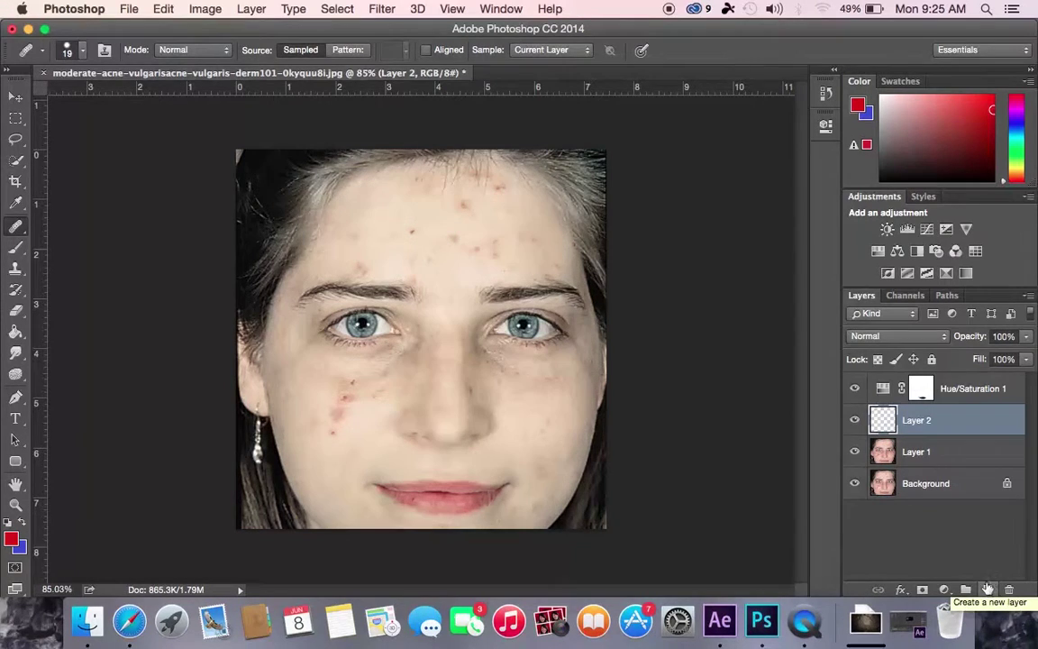
Make the Spot Healing Brush active with its type set to Content-Aware.
left_click(18, 227)
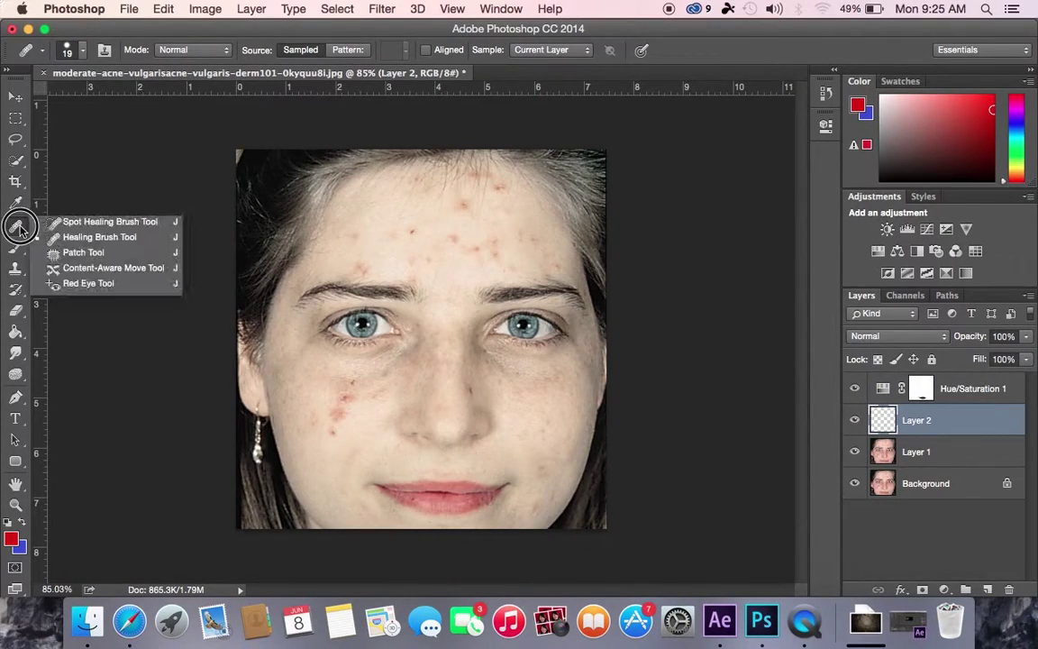
left_click(80, 223)
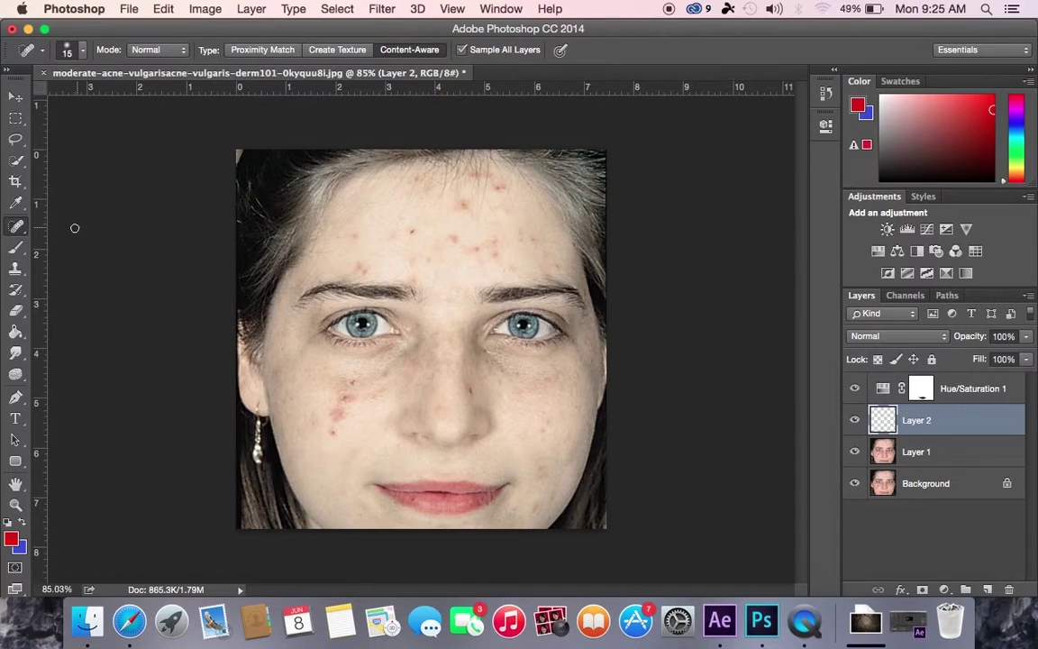
left_click(17, 227)
left_click(65, 223)
left_click(409, 52)
left_click(17, 226)
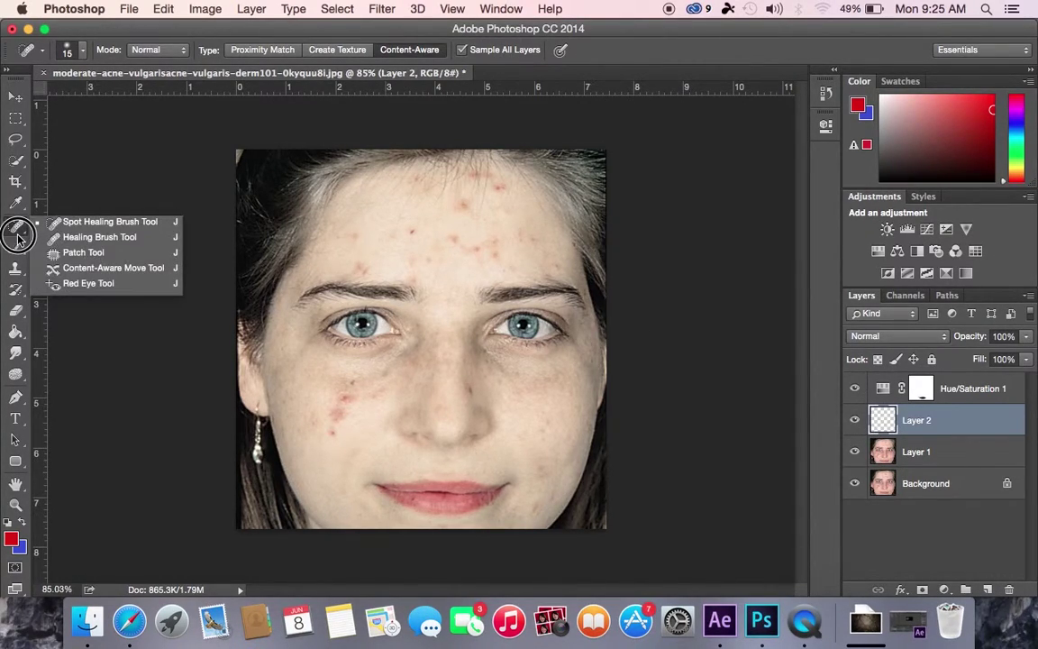
left_click(65, 221)
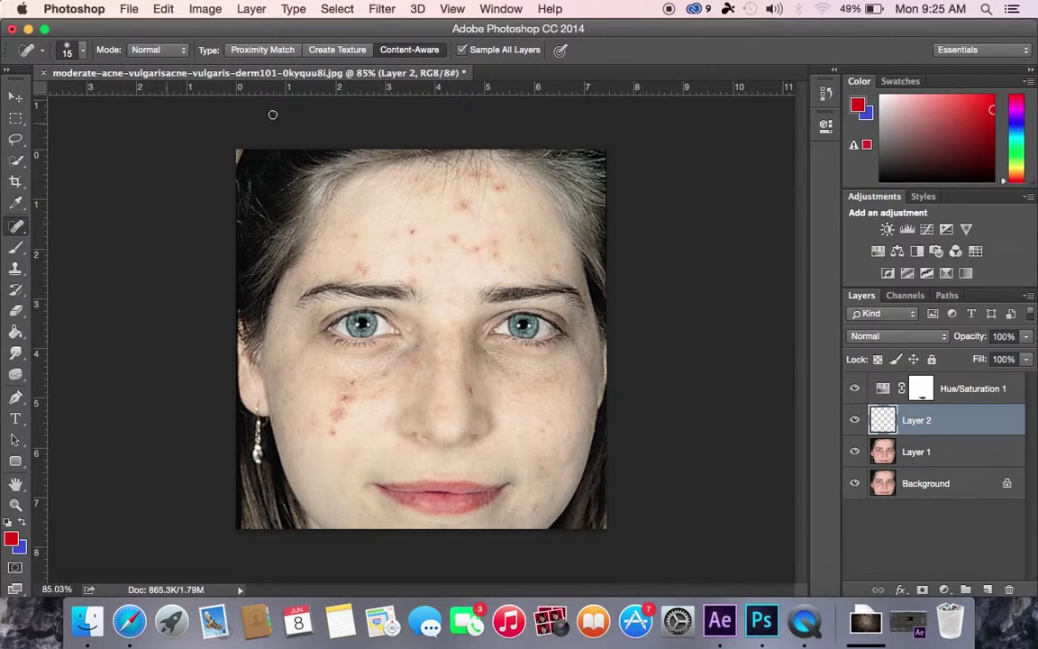
Set the healing type to Content-Aware and heal the blemishes across the forehead.
left_click(393, 54)
mouse_move(430, 258)
left_mouse_down()
mouse_move(408, 259)
mouse_move(416, 266)
left_mouse_up()
left_click(453, 241)
left_click(464, 207)
mouse_move(470, 246)
left_mouse_down()
mouse_move(493, 261)
mouse_move(494, 242)
mouse_move(480, 260)
mouse_move(475, 246)
left_mouse_up()
Heal the blemishes on the left cheek and the lower right cheek.
left_click_drag(353, 382, 355, 380)
mouse_move(338, 430)
left_mouse_down()
mouse_move(329, 431)
mouse_move(345, 397)
mouse_move(347, 422)
left_mouse_up()
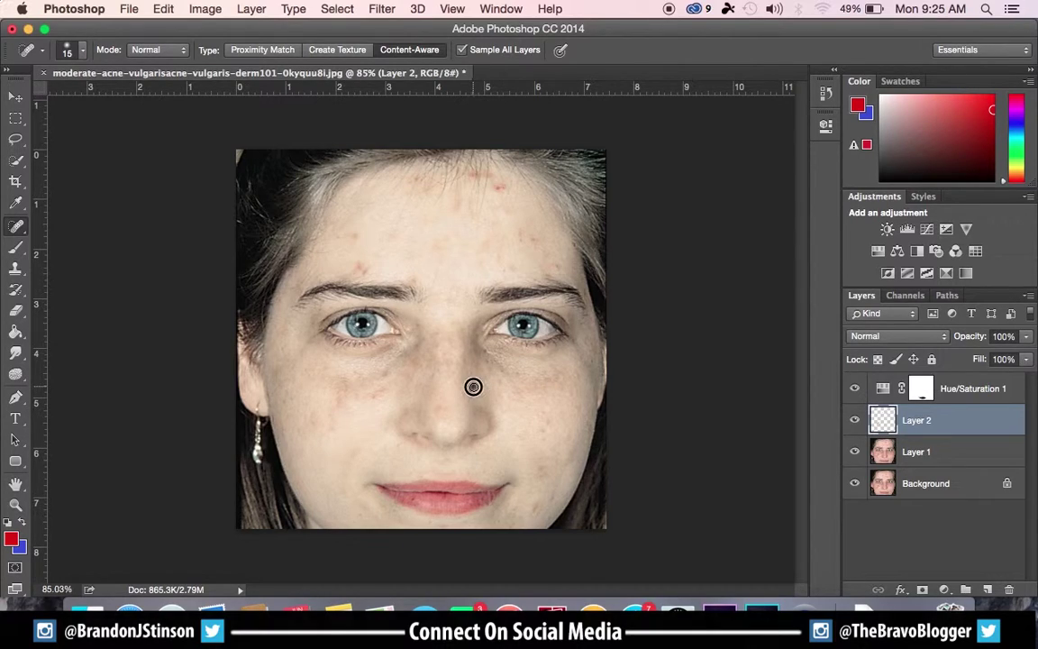
left_click_drag(540, 463, 542, 469)
mouse_move(539, 514)
left_mouse_down()
mouse_move(533, 505)
mouse_move(551, 489)
left_mouse_up()
Heal the remaining red spots on the right and upper forehead.
mouse_move(534, 234)
left_mouse_down()
mouse_move(524, 234)
mouse_move(558, 262)
left_mouse_up()
left_click_drag(498, 186, 498, 185)
left_click_drag(417, 183, 417, 178)
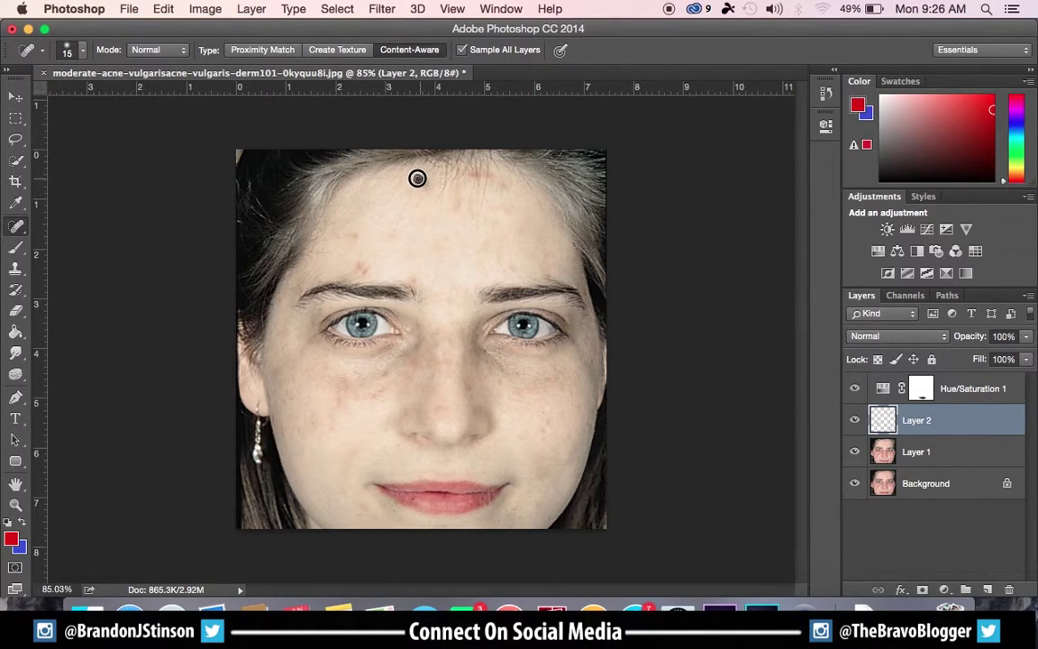
left_click(360, 268)
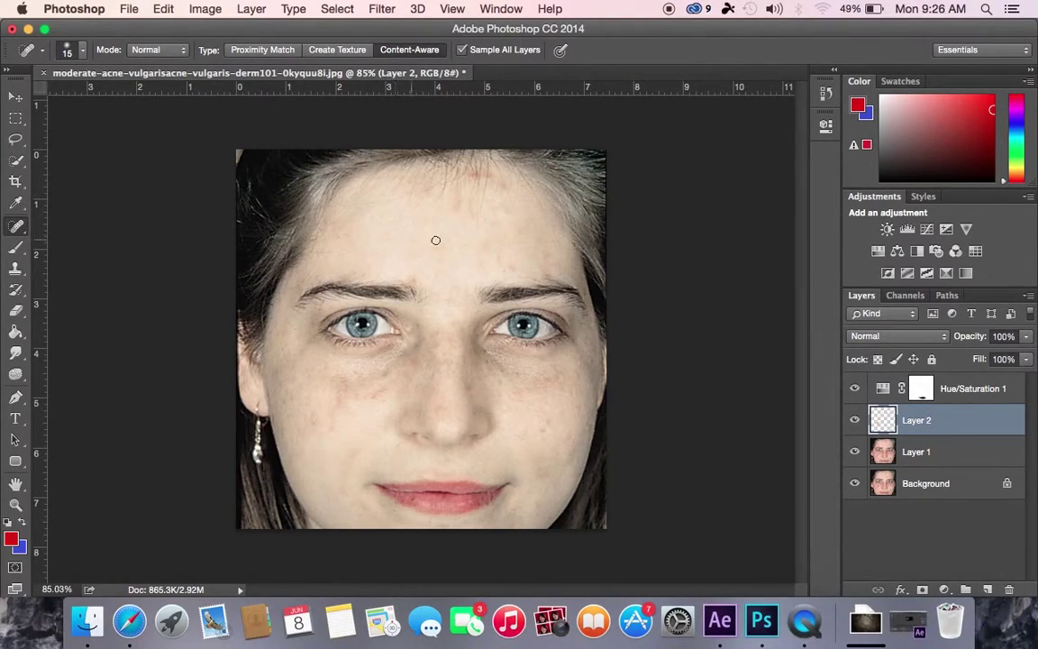
left_click(504, 270)
left_click(445, 245)
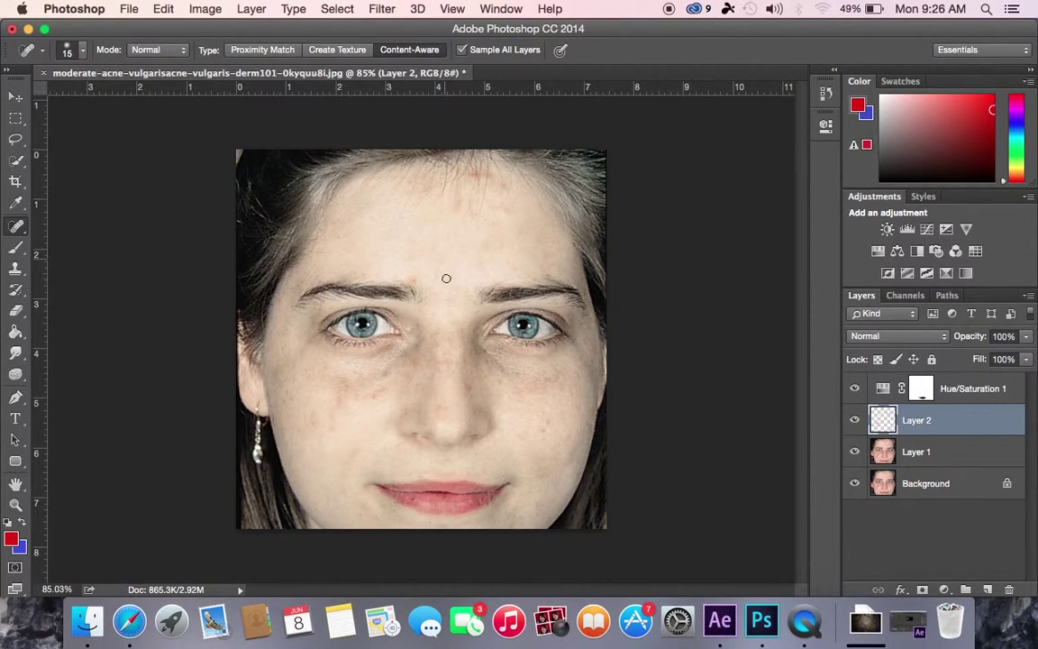
Heal the spots under the left eye, plus a last cheek and forehead blemish.
left_click(381, 370)
left_click(373, 394)
mouse_move(342, 389)
left_mouse_down()
mouse_move(359, 394)
mouse_move(350, 385)
mouse_move(346, 400)
left_mouse_up()
left_click_drag(545, 429, 542, 425)
left_click_drag(451, 214, 451, 214)
Enlarge the healing brush to 60 px and heal the faint forehead marks.
right_click(405, 424)
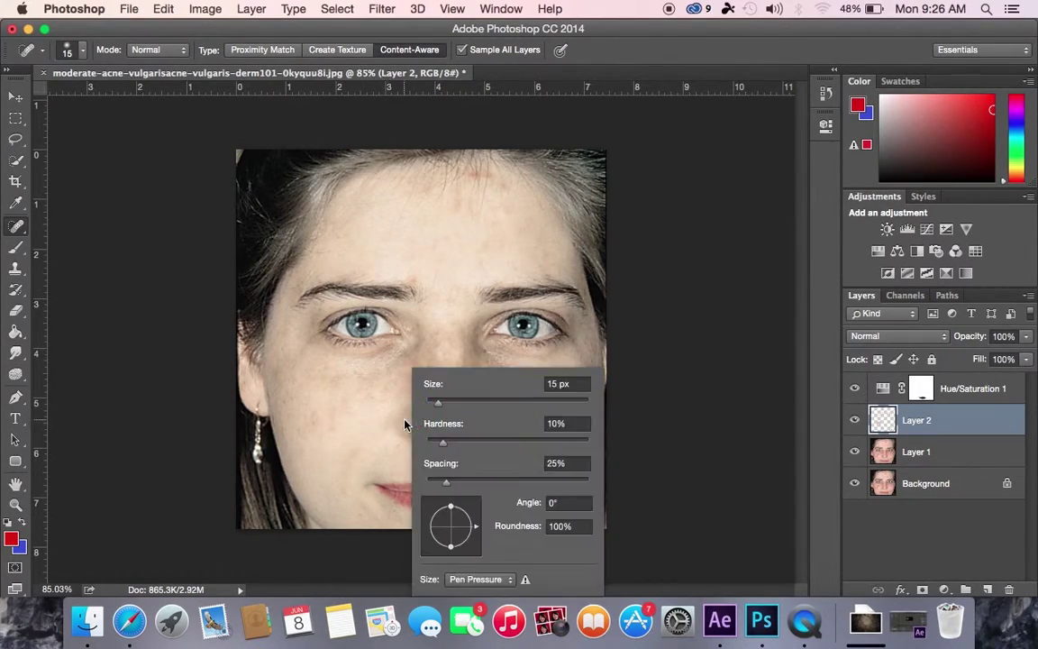
left_click(476, 402)
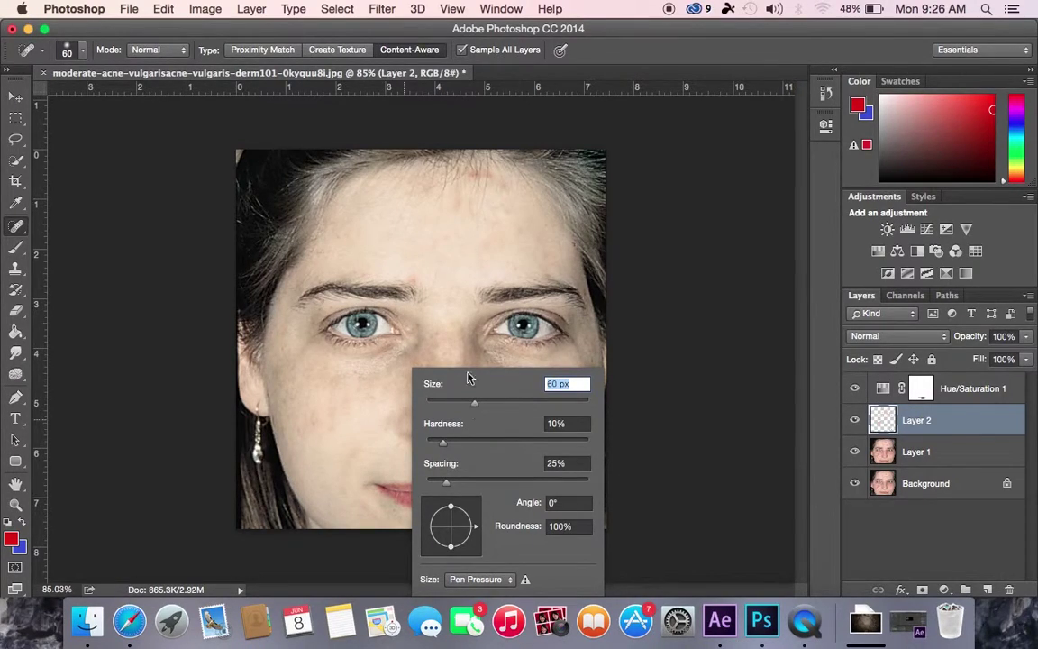
key("XF86MonBrightnessUp")
left_click(483, 253)
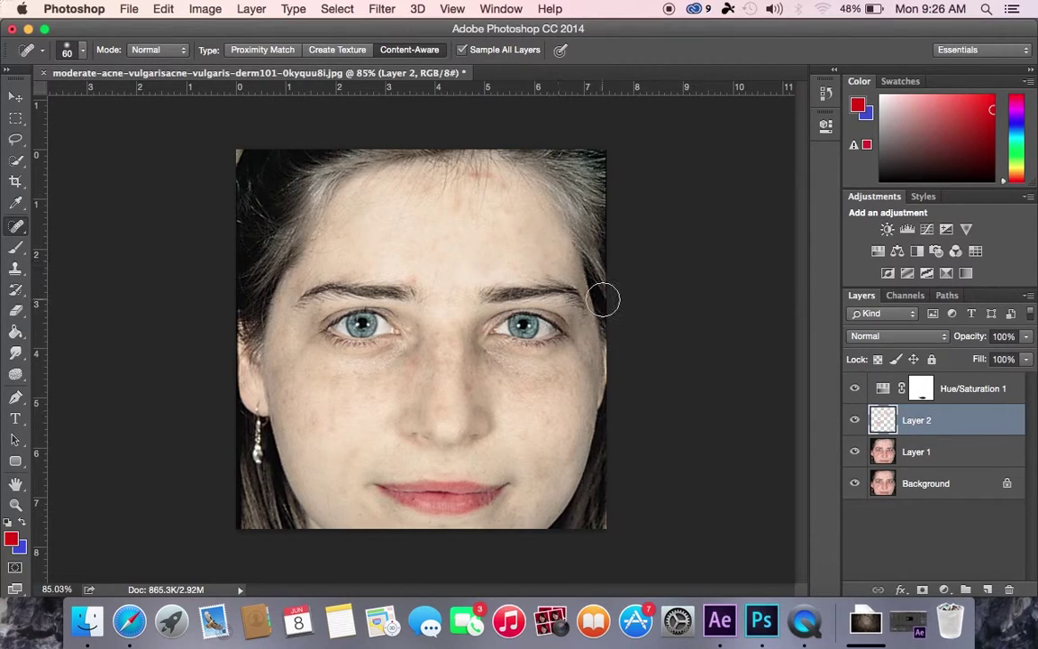
At 37 px, heal the left cheek marks and a forehead spot, then hide Layer 2 to compare.
right_click(521, 424)
left_click_drag(588, 410, 572, 408)
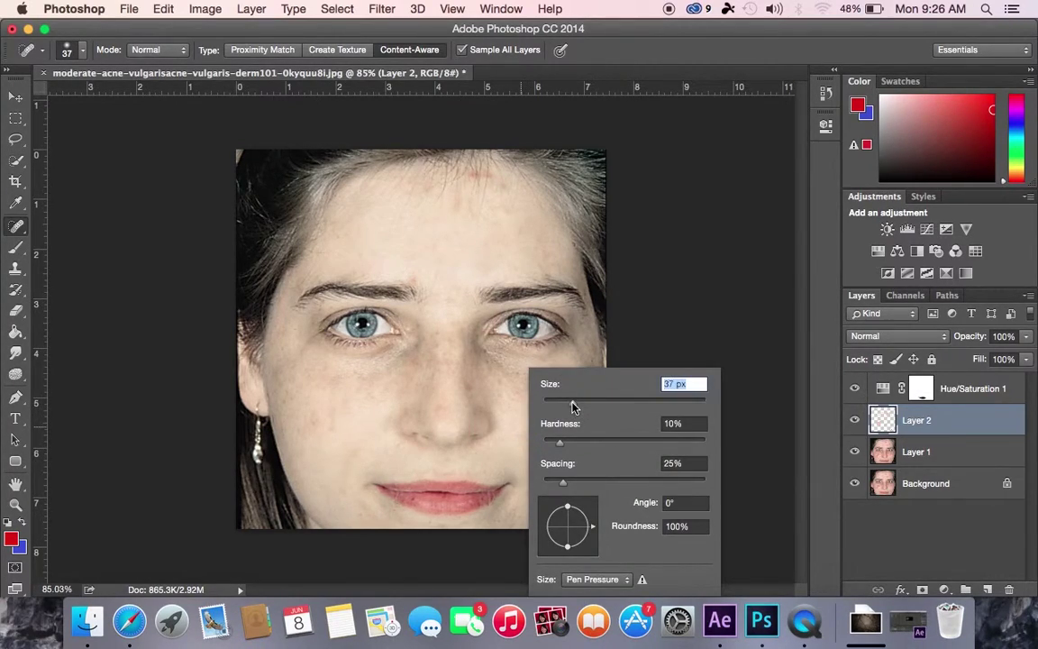
left_click_drag(365, 463, 343, 475)
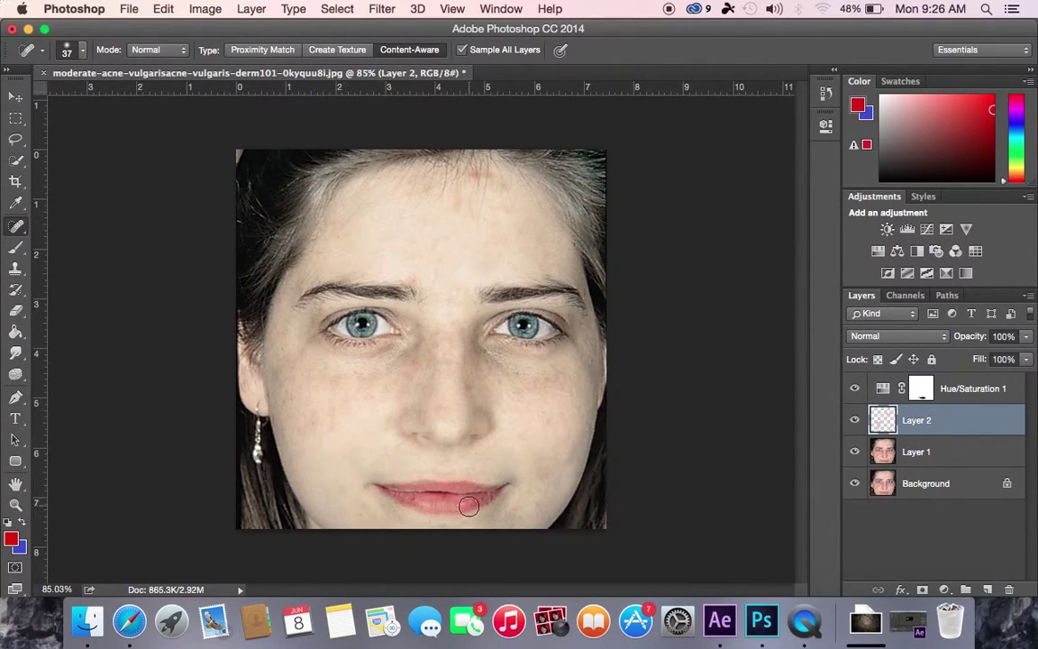
mouse_move(340, 424)
left_mouse_down()
mouse_move(305, 422)
mouse_move(318, 425)
left_mouse_up()
left_click_drag(505, 211, 505, 211)
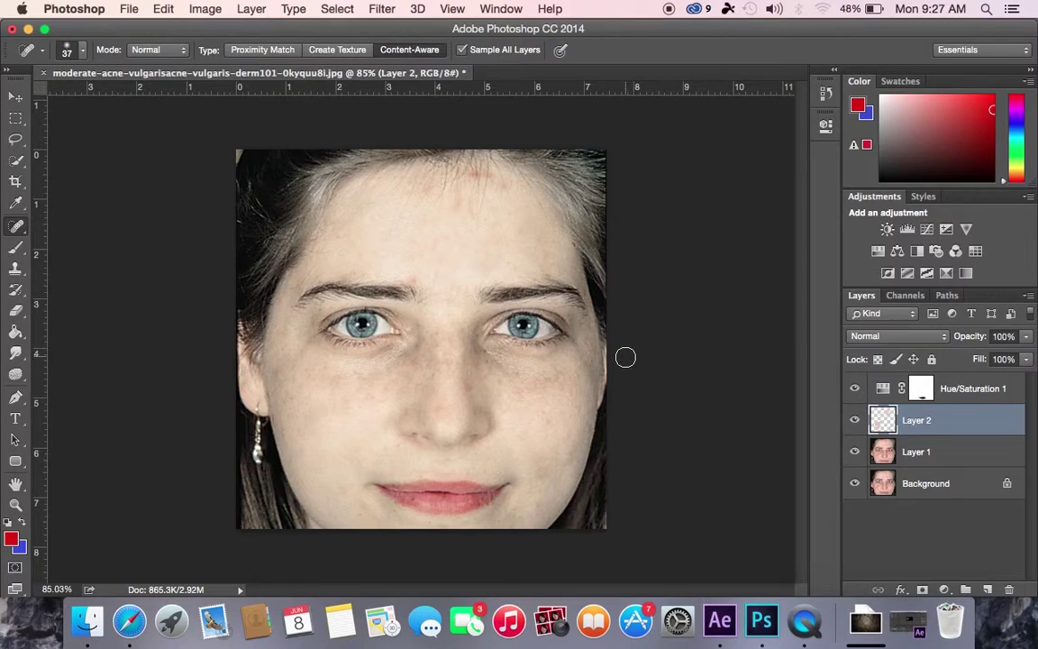
left_click(856, 421)
Toggle the healing layer on and off to compare before and after, ending visible.
left_click(855, 421)
left_click(855, 421)
left_click(855, 421)
left_click(856, 421)
left_click(855, 421)
left_click(856, 421)
left_click(855, 420)
left_click(855, 421)
left_click(856, 421)
Add Layer 3 above the Hue/Saturation adjustment, set it to Hard Light, and pick foreground colour d41702.
left_click(988, 590)
left_click_drag(932, 422, 932, 383)
left_click(894, 338)
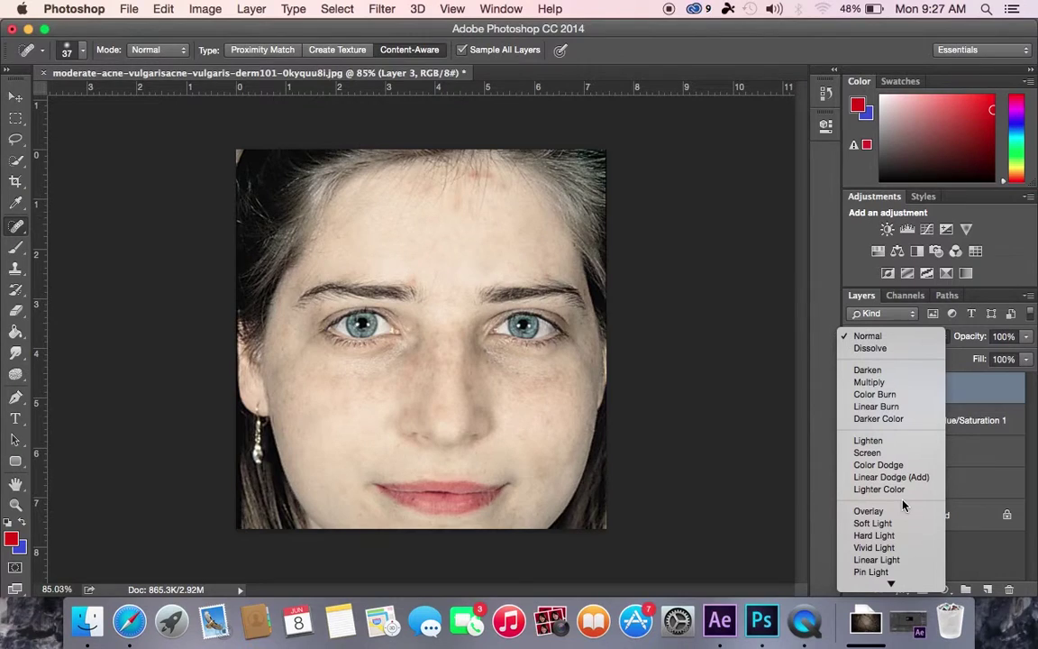
left_click(879, 535)
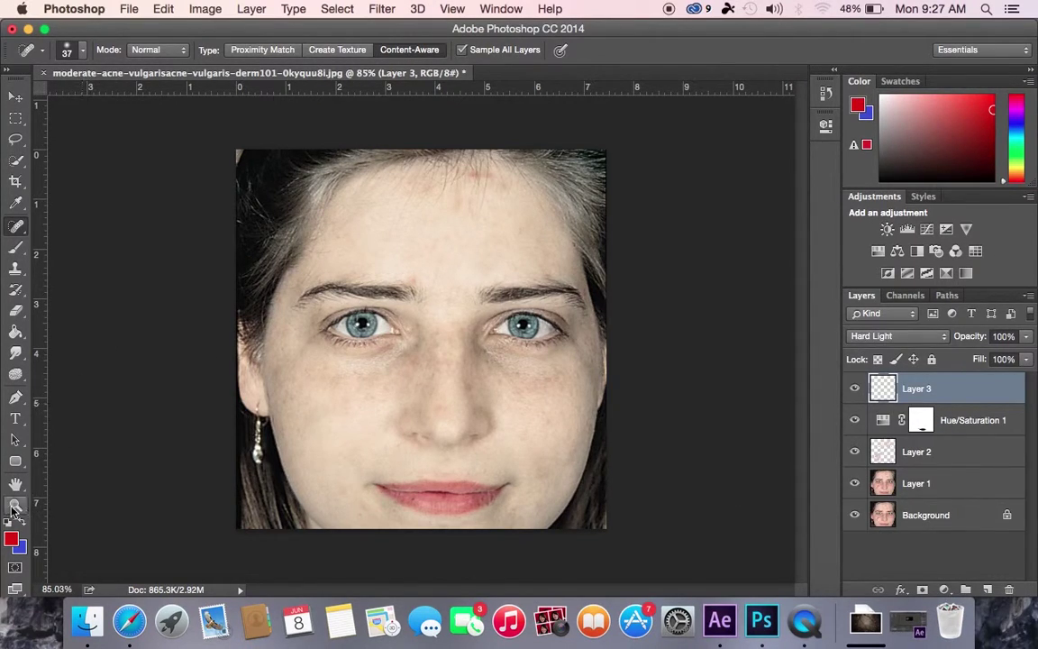
left_click(11, 540)
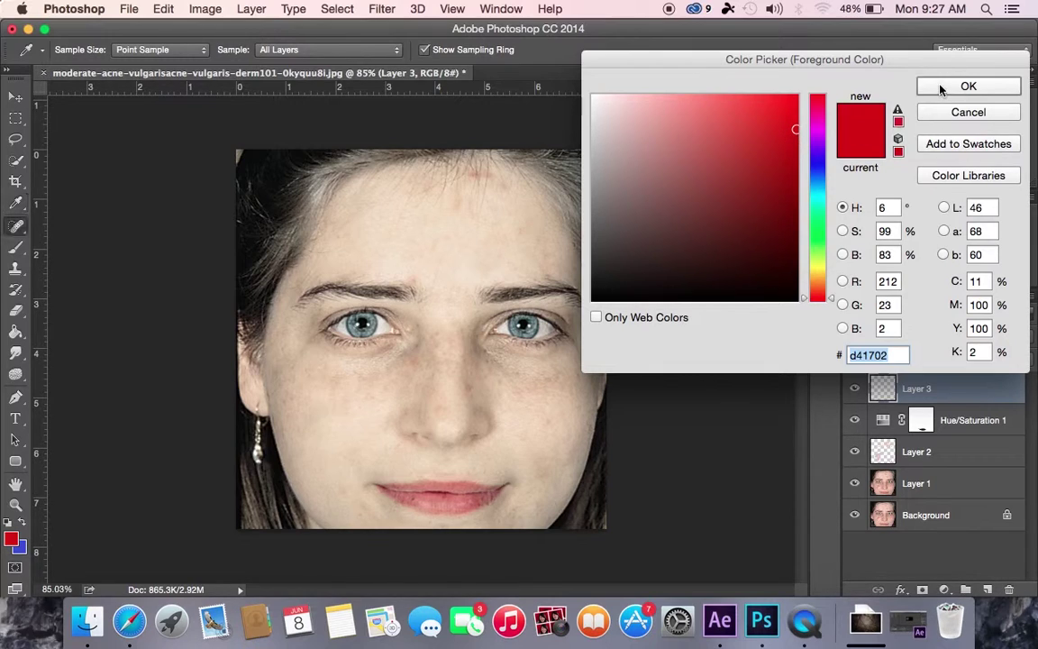
Accept red d41702 as foreground and lower Layer 3's opacity to about 32%.
left_click(940, 115)
key("j")
left_click(1025, 337)
left_click_drag(1028, 352, 974, 354)
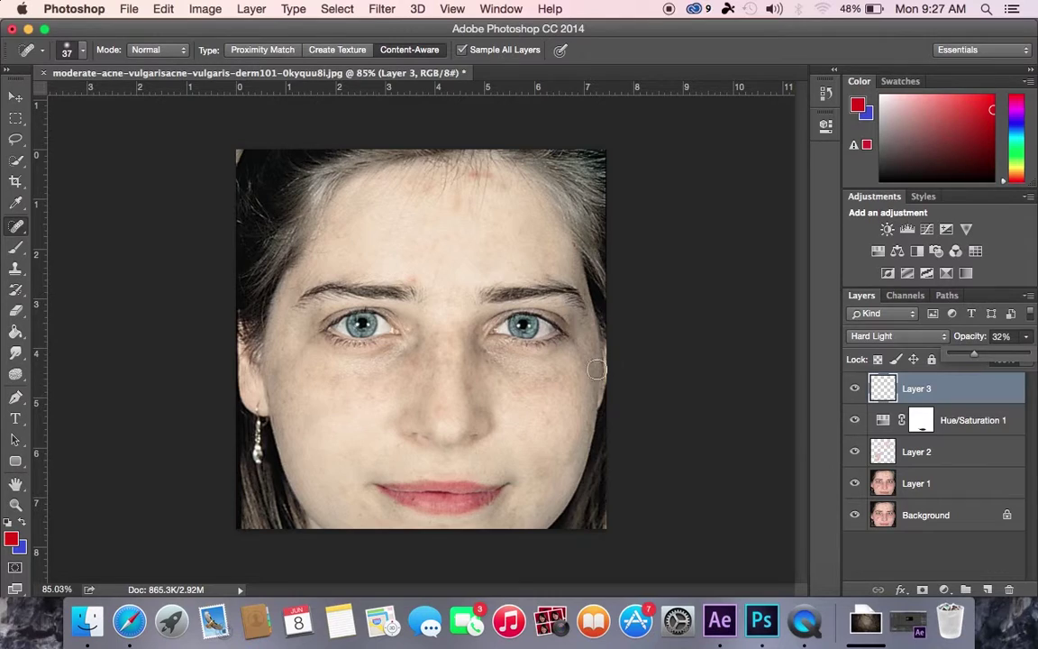
With a 91 px, 7% hardness healing brush, heal the left cheek, undo, and heal it again.
right_click(548, 370)
left_click_drag(580, 400, 634, 403)
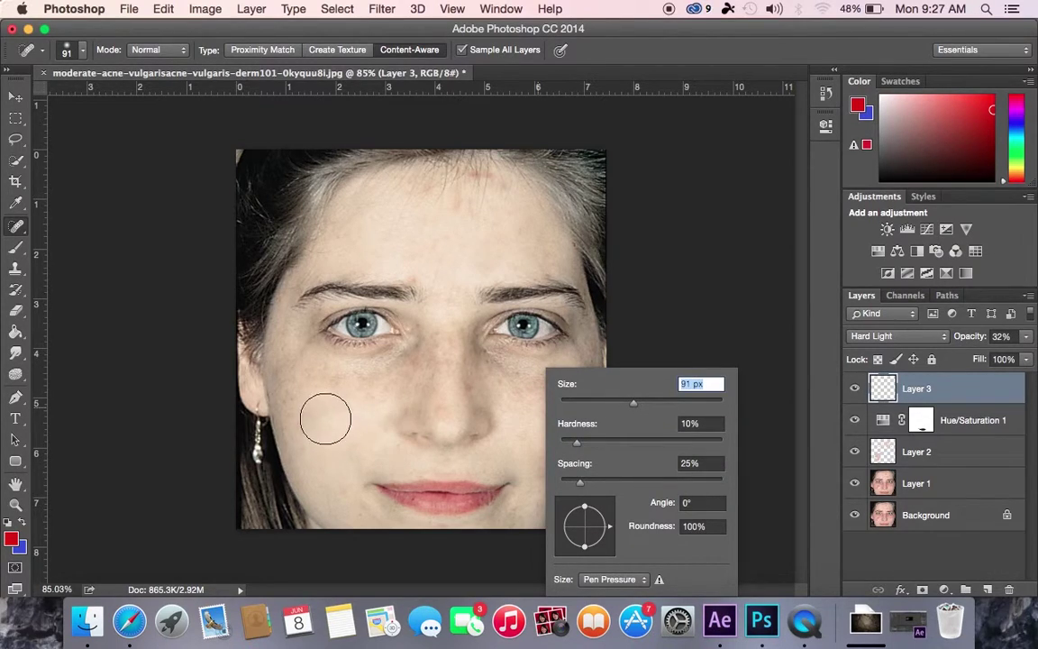
right_click(378, 377)
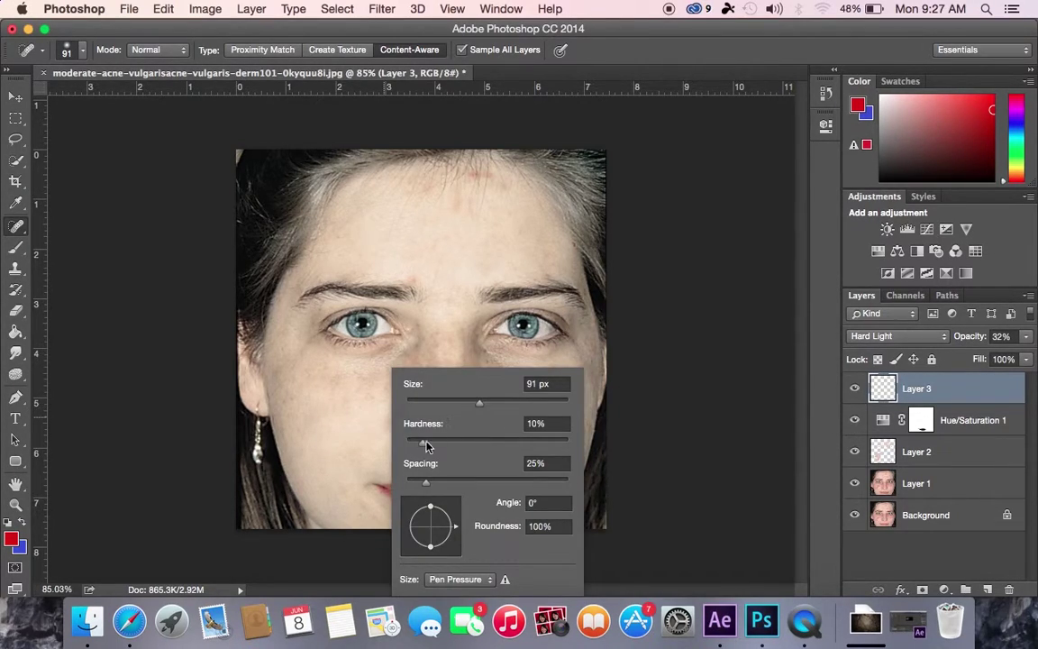
left_click_drag(428, 445, 420, 444)
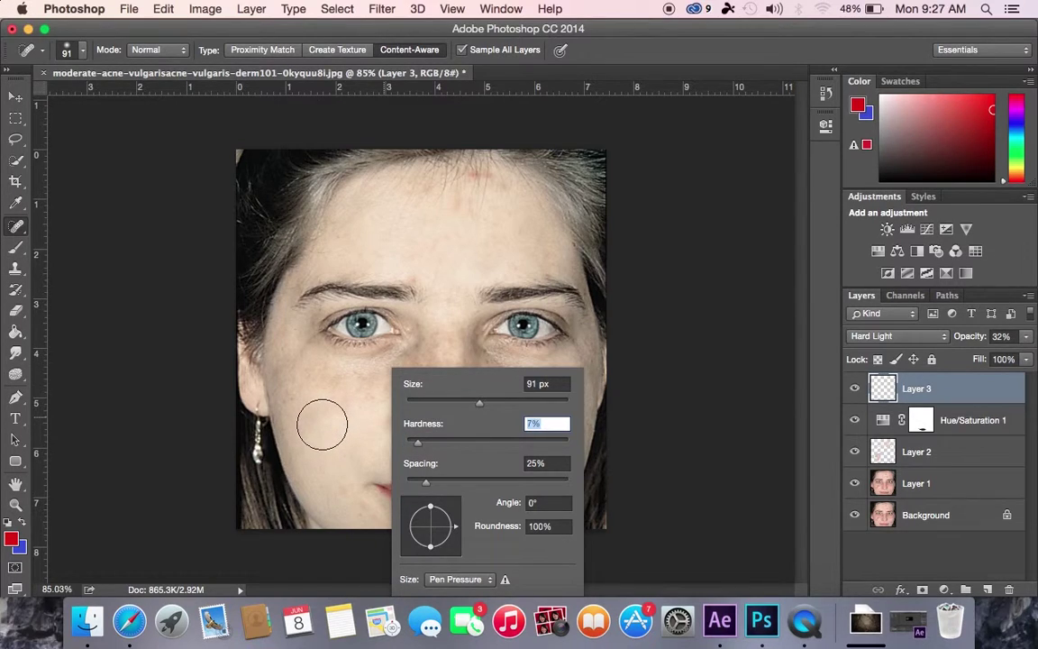
left_click_drag(321, 423, 309, 394)
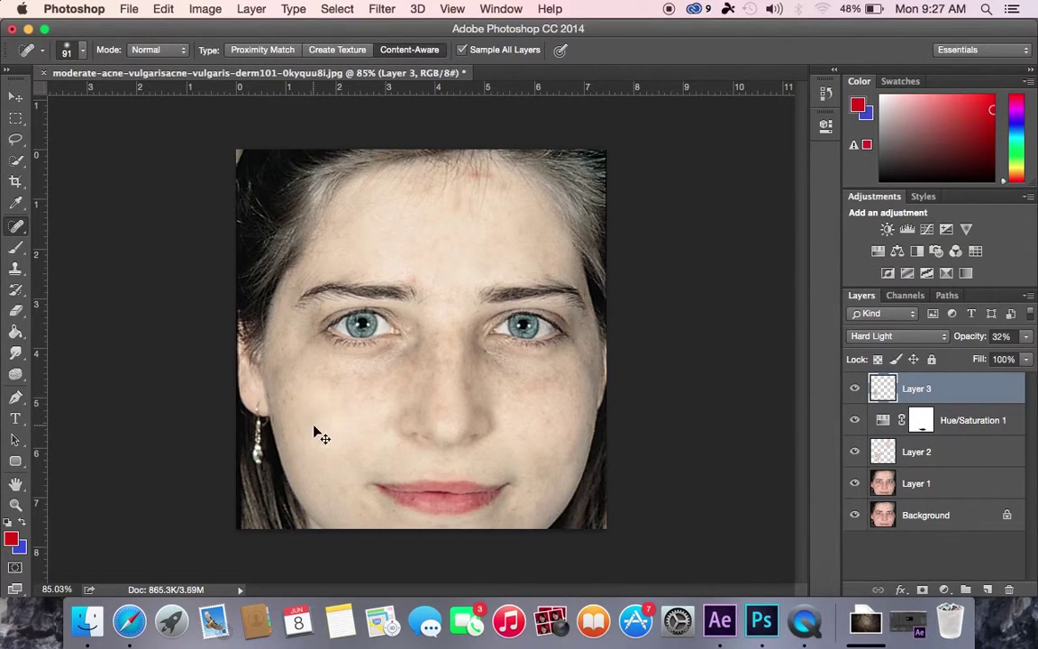
key("super+z")
mouse_move(342, 434)
left_mouse_down()
mouse_move(336, 448)
mouse_move(326, 442)
mouse_move(297, 379)
left_mouse_up()
Switch to the Brush tool and set it to 130 px with 2% hardness.
left_click(15, 227)
left_click(15, 249)
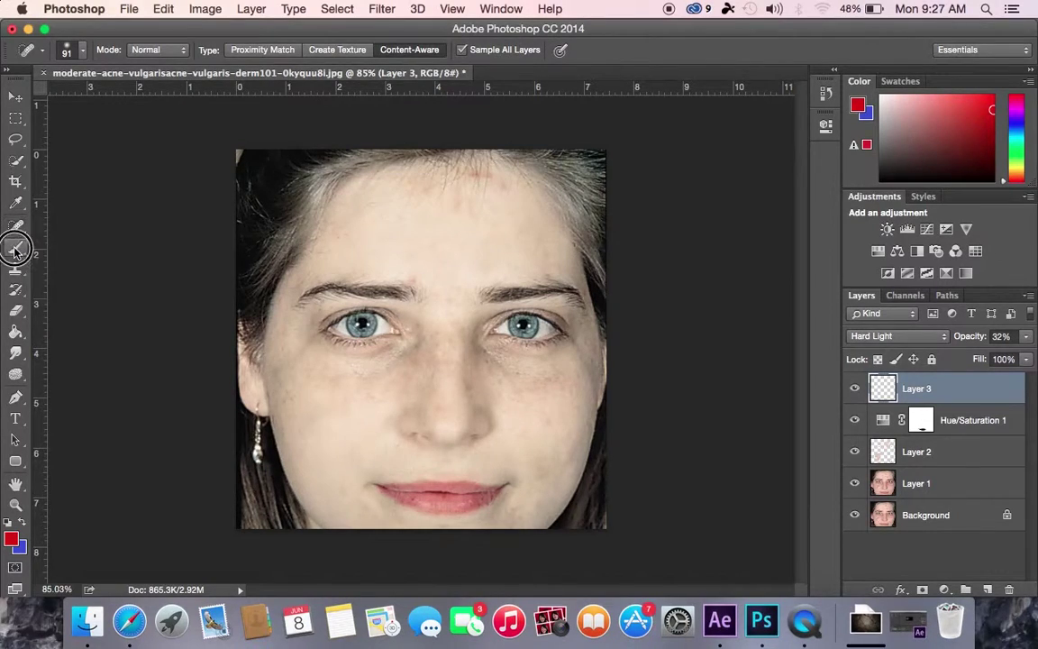
right_click(313, 441)
left_click_drag(433, 397, 441, 388)
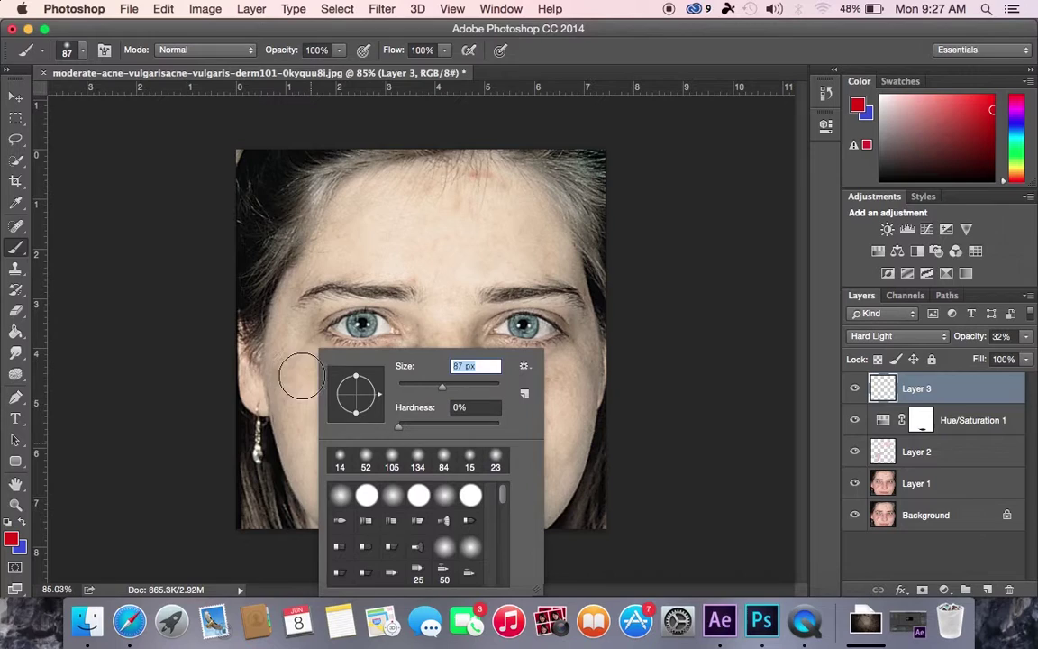
left_click_drag(398, 429, 400, 433)
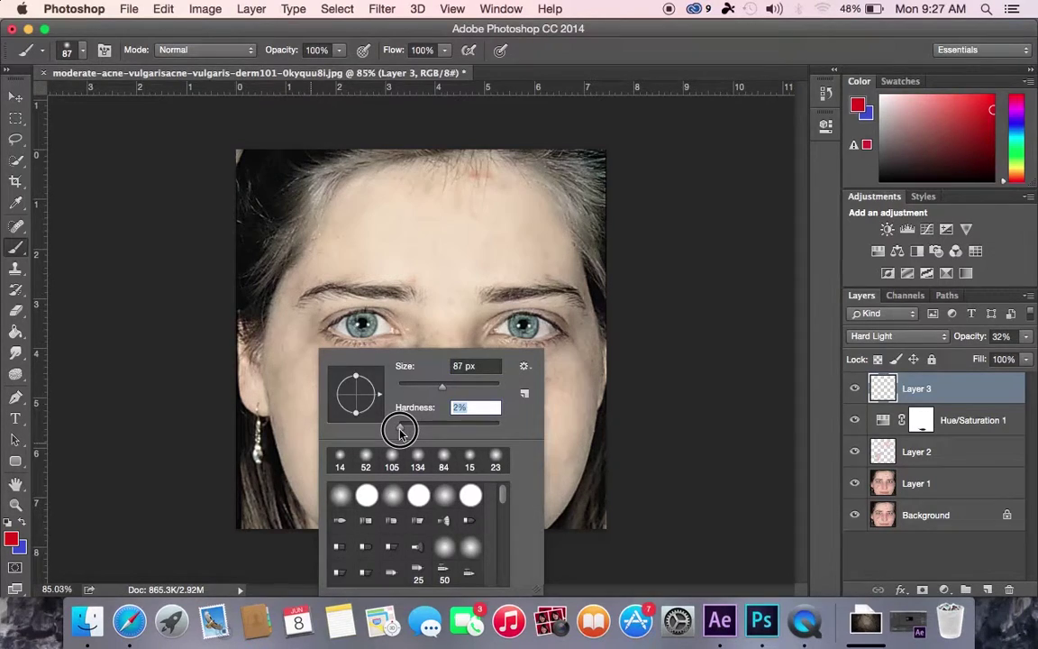
left_click(457, 389)
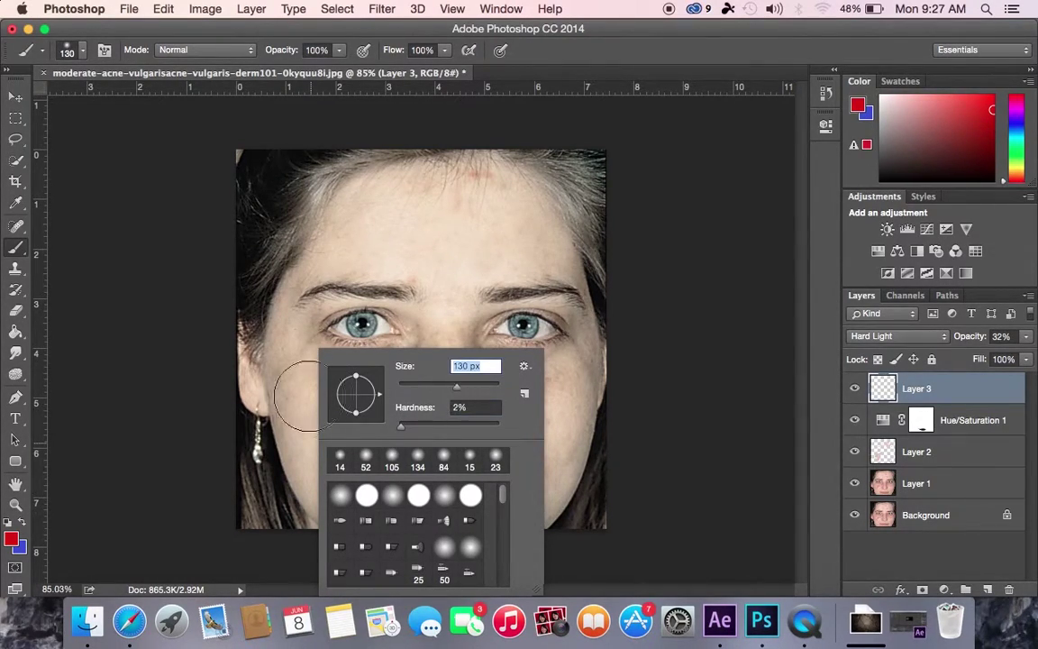
Paint red over the cheeks, lower face and forehead, then fade Layer 3 to 11% opacity.
left_click(302, 406)
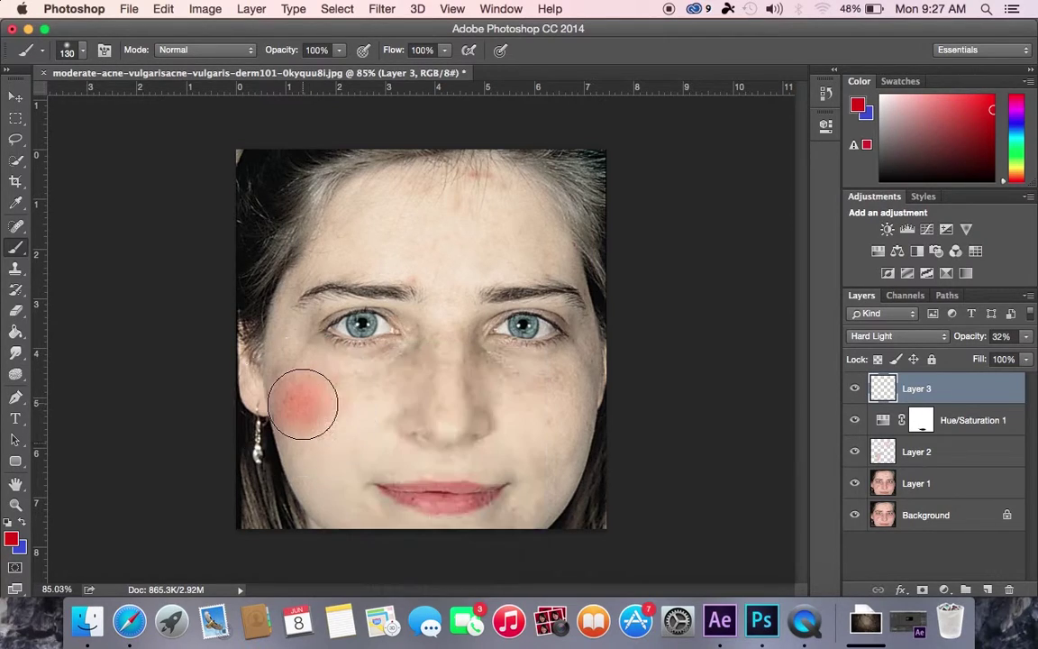
mouse_move(324, 429)
left_mouse_down()
mouse_move(308, 394)
mouse_move(351, 492)
mouse_move(348, 441)
mouse_move(365, 406)
left_mouse_up()
left_click(412, 469)
mouse_move(504, 444)
left_mouse_down()
mouse_move(527, 398)
mouse_move(584, 416)
mouse_move(572, 397)
mouse_move(551, 464)
left_mouse_up()
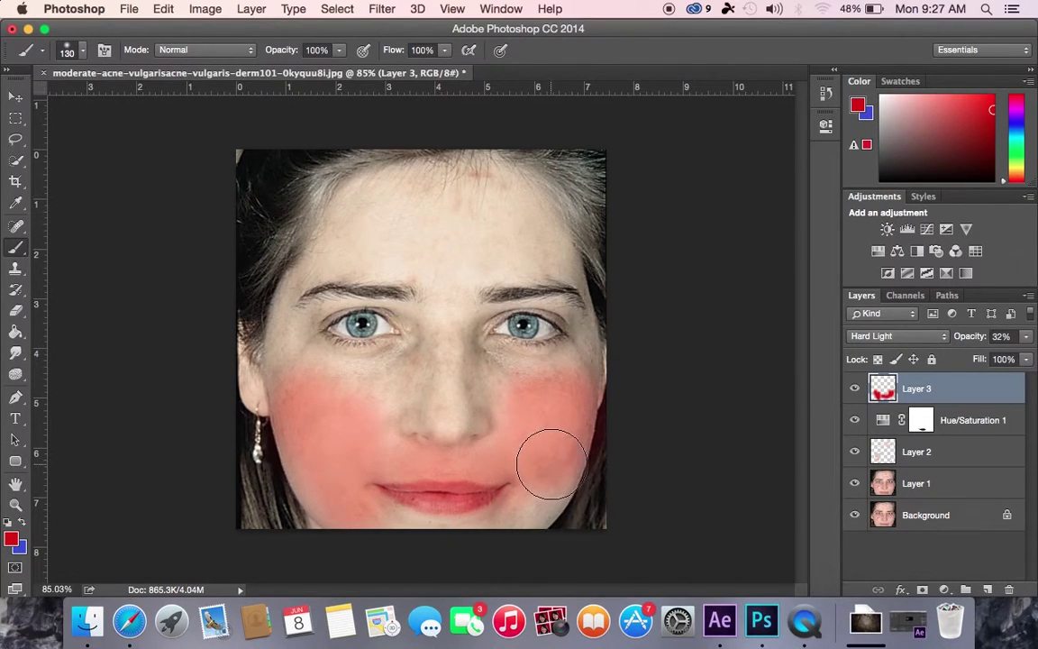
left_click(433, 361)
left_click(515, 385)
mouse_move(320, 257)
left_mouse_down()
mouse_move(308, 254)
mouse_move(431, 213)
mouse_move(451, 253)
mouse_move(621, 289)
left_mouse_up()
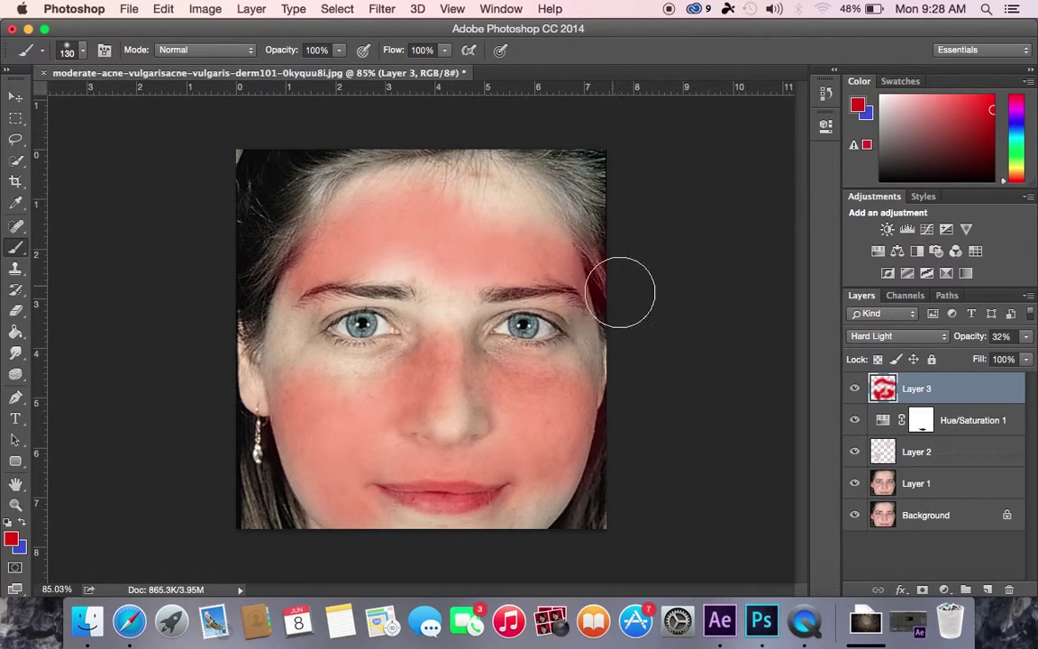
key("super+z")
mouse_move(396, 216)
left_mouse_down()
mouse_move(515, 255)
mouse_move(468, 204)
left_mouse_up()
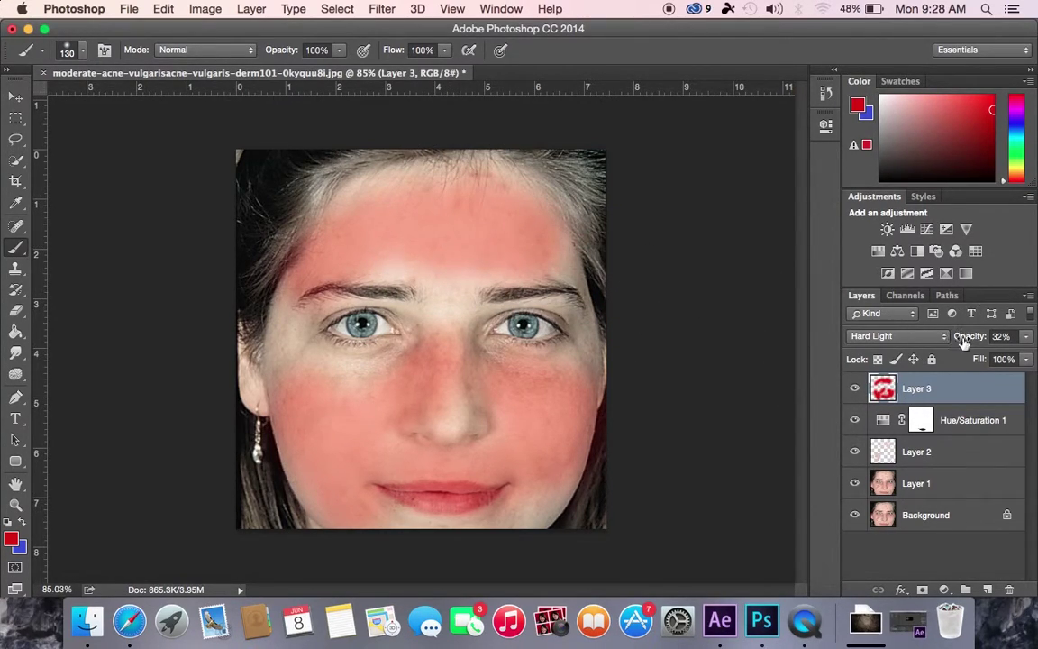
left_click(1025, 336)
left_click_drag(977, 354, 960, 358)
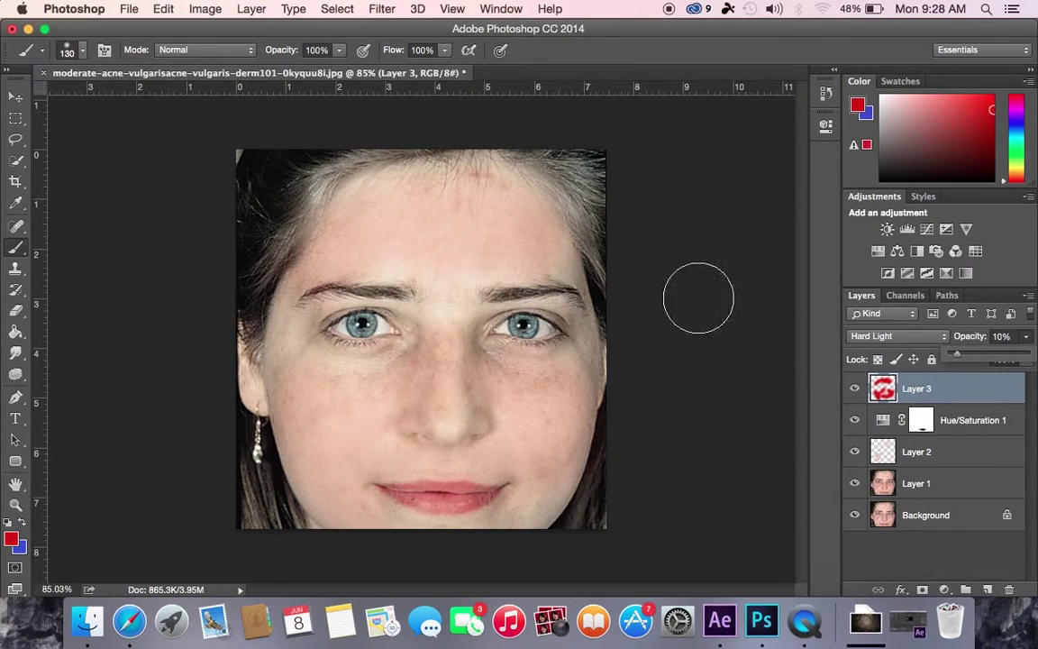
Force quit the Calendar app from its Dock menu.
right_click(299, 613)
left_click(305, 579)
right_click(301, 612)
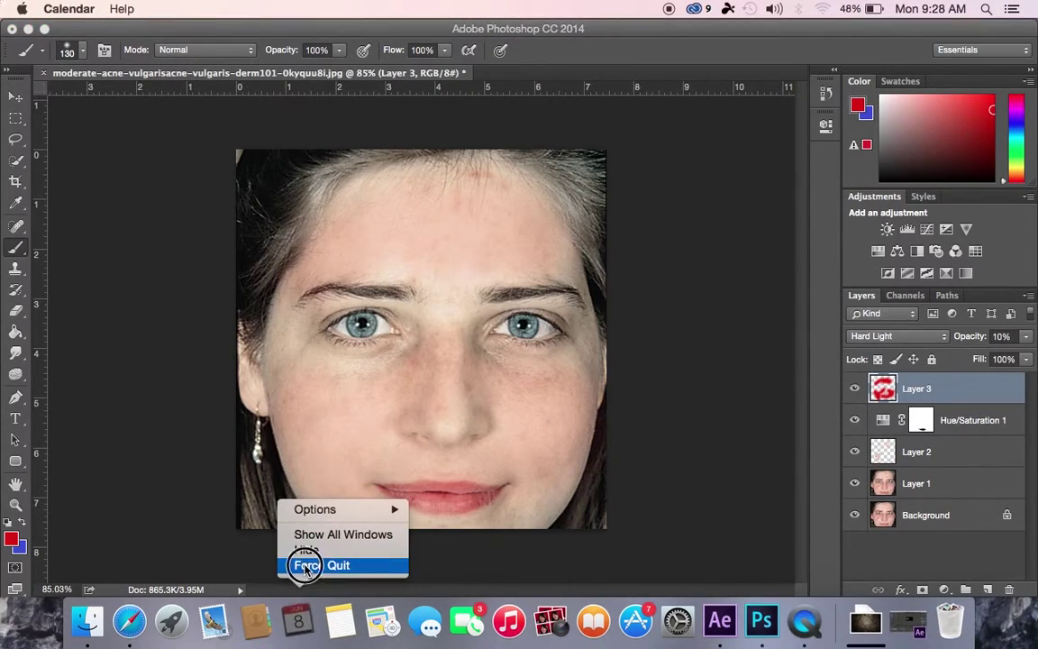
left_click(302, 564)
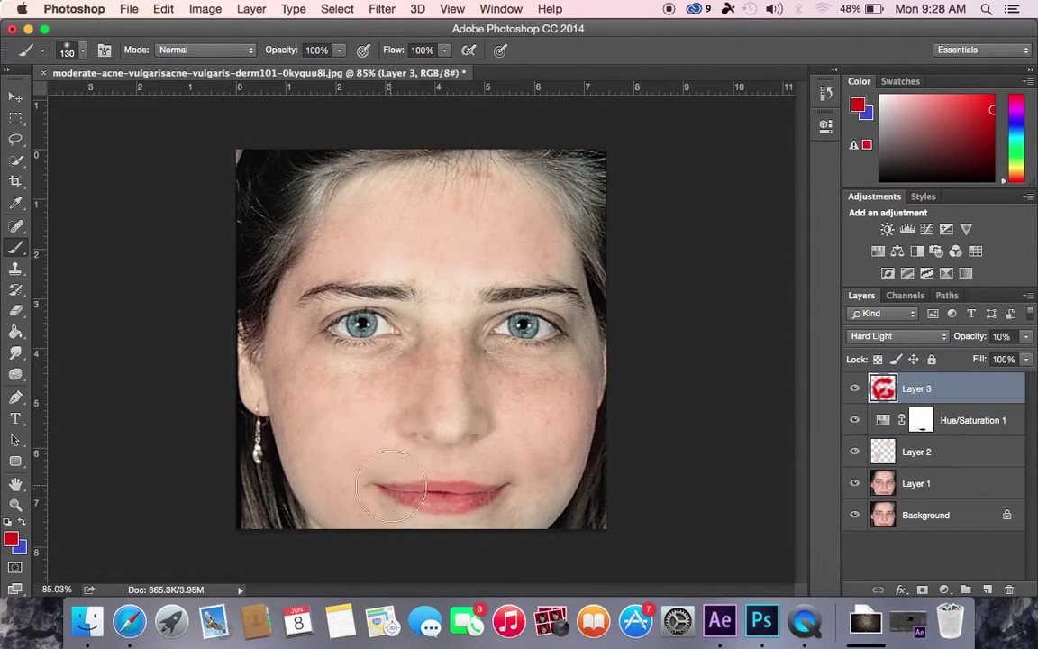
Dab faint red on the forehead, near the right eye, left cheek and beside the nose.
right_click(485, 465)
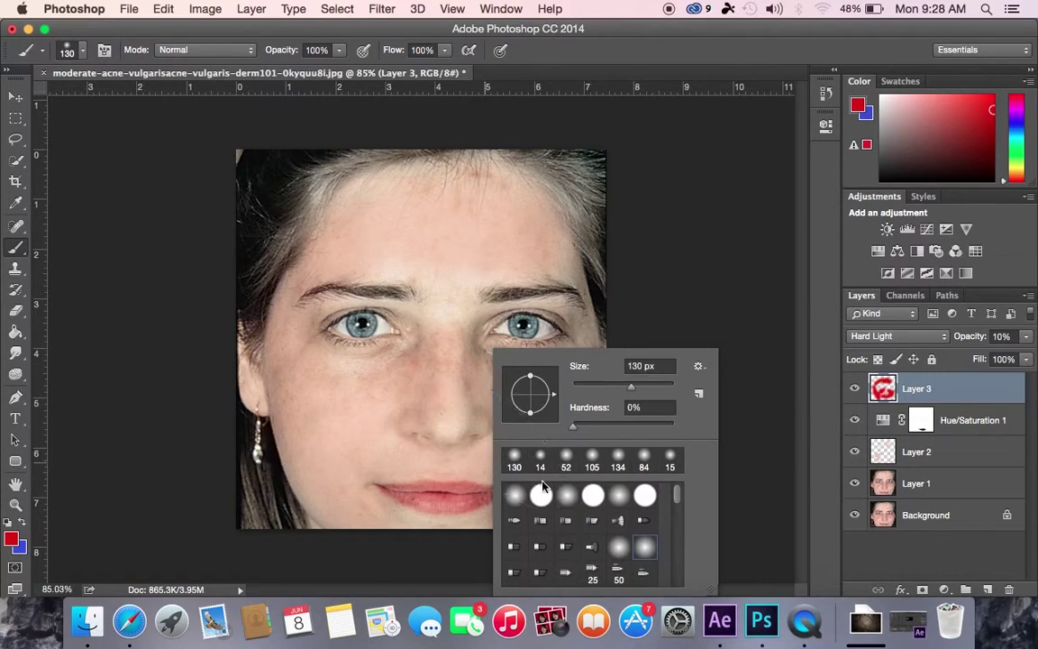
left_click(448, 303)
left_click(460, 209)
left_click(518, 305)
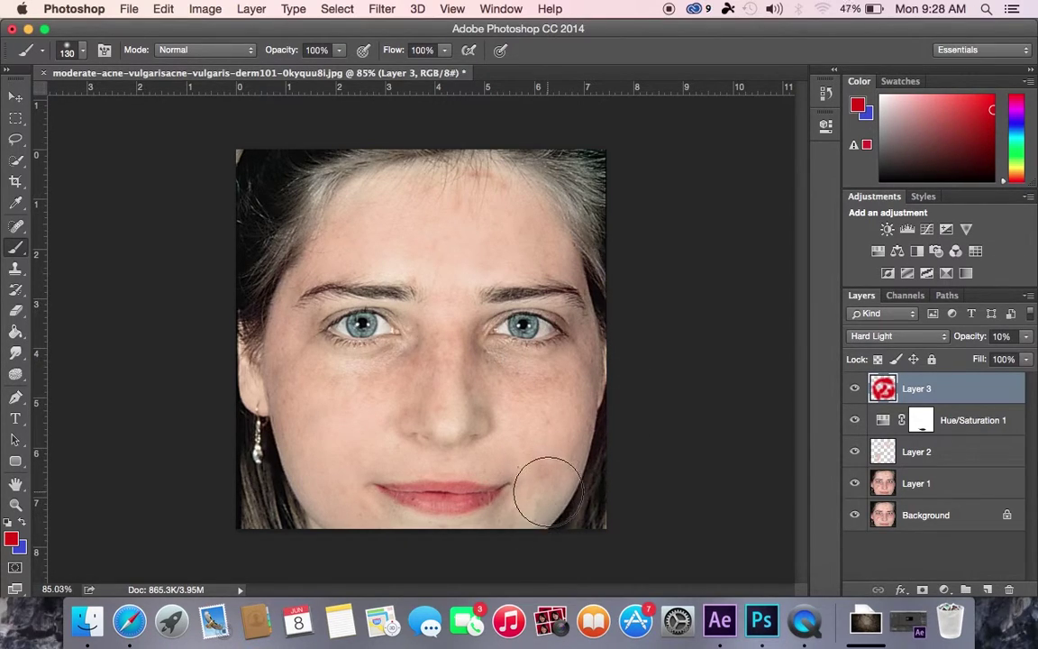
left_click(361, 461)
left_click(408, 413)
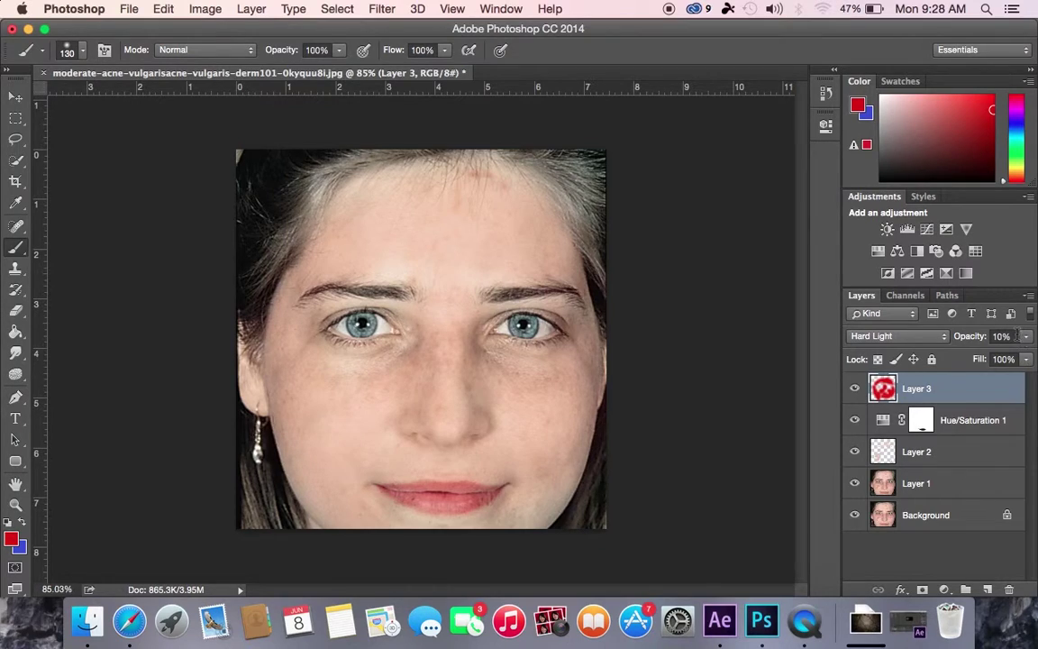
left_click(1025, 336)
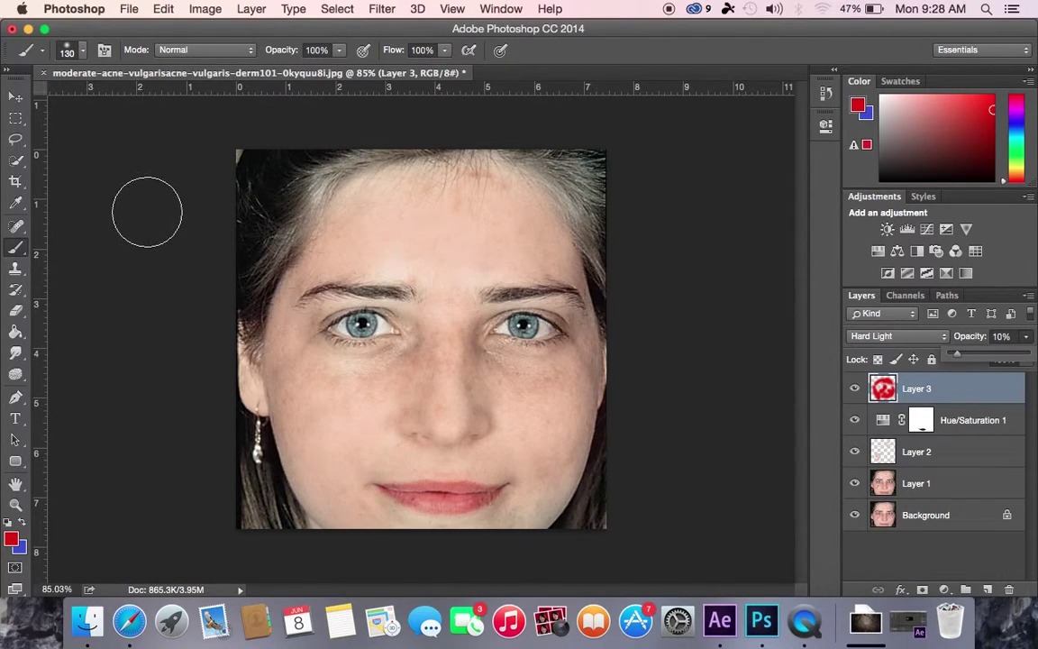
Lower Layer 3 to 6% opacity, then group the retouch layers into Group 1 and Group 2.
left_click_drag(954, 358, 957, 358)
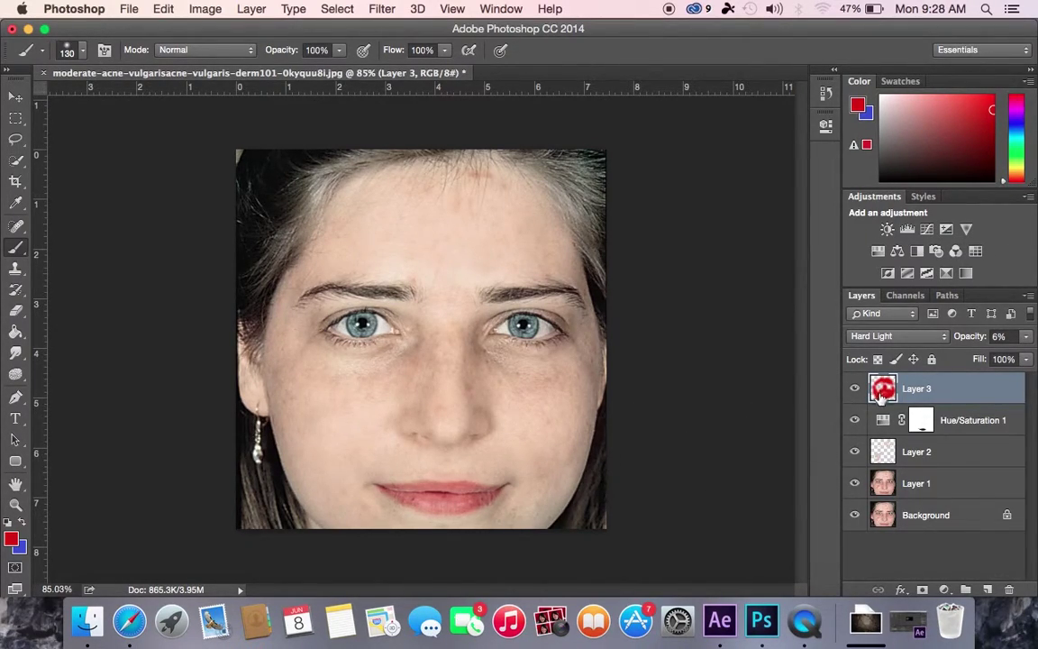
left_click(943, 455, "super")
key("super+g")
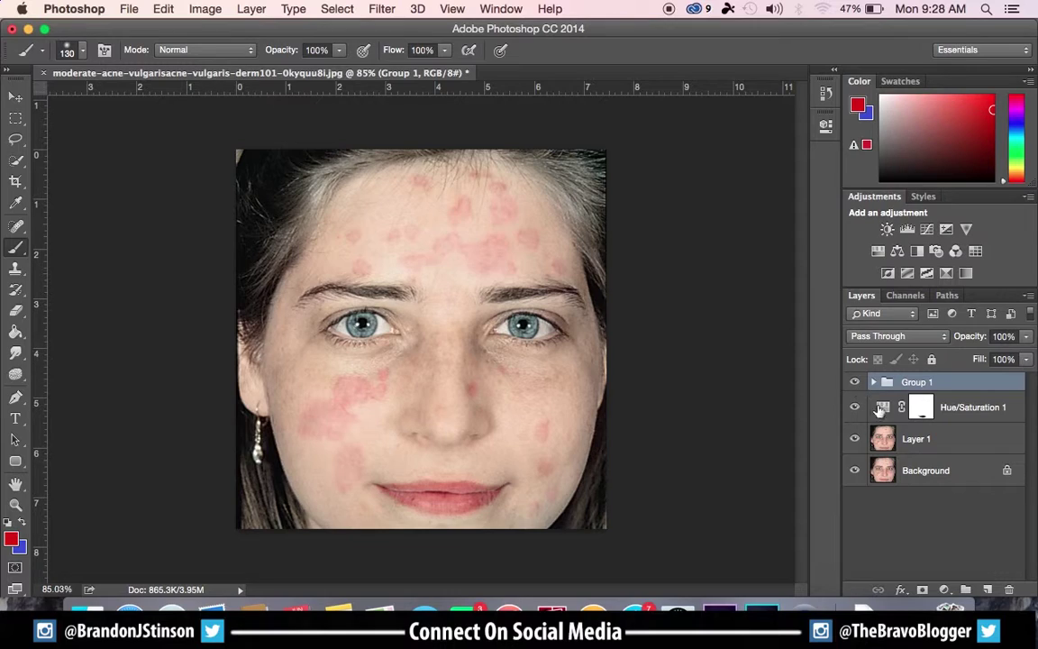
left_click(967, 410, "super")
key("super+g")
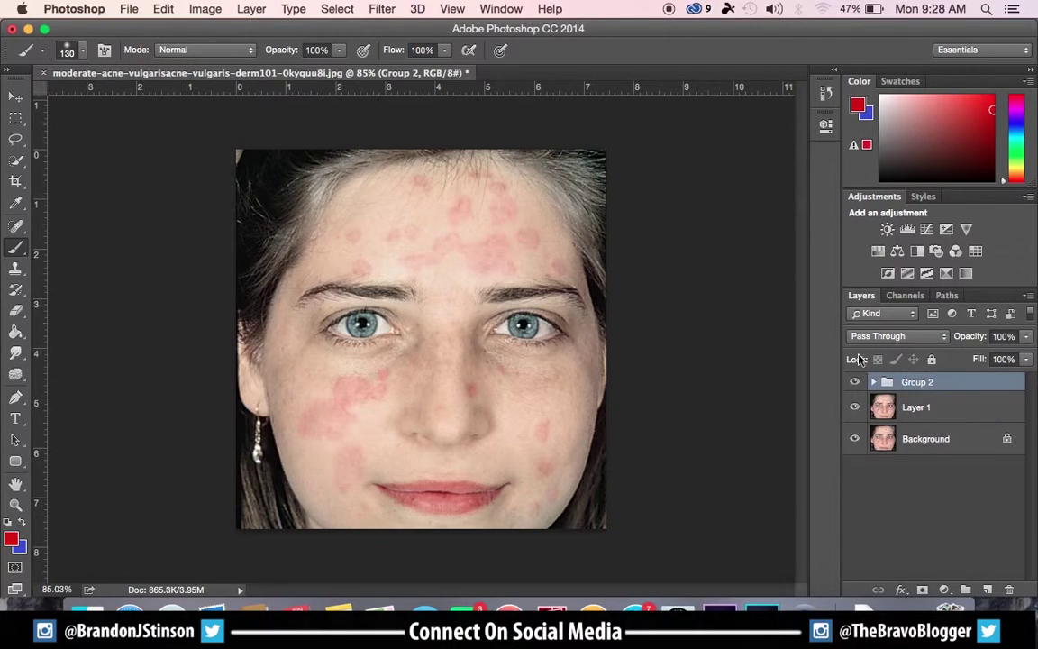
Hide and reshow the retouch group to compare with the original, then undo both groupings.
left_click(855, 383)
left_click(855, 383)
key("super+shift+g")
key("super+alt+z")
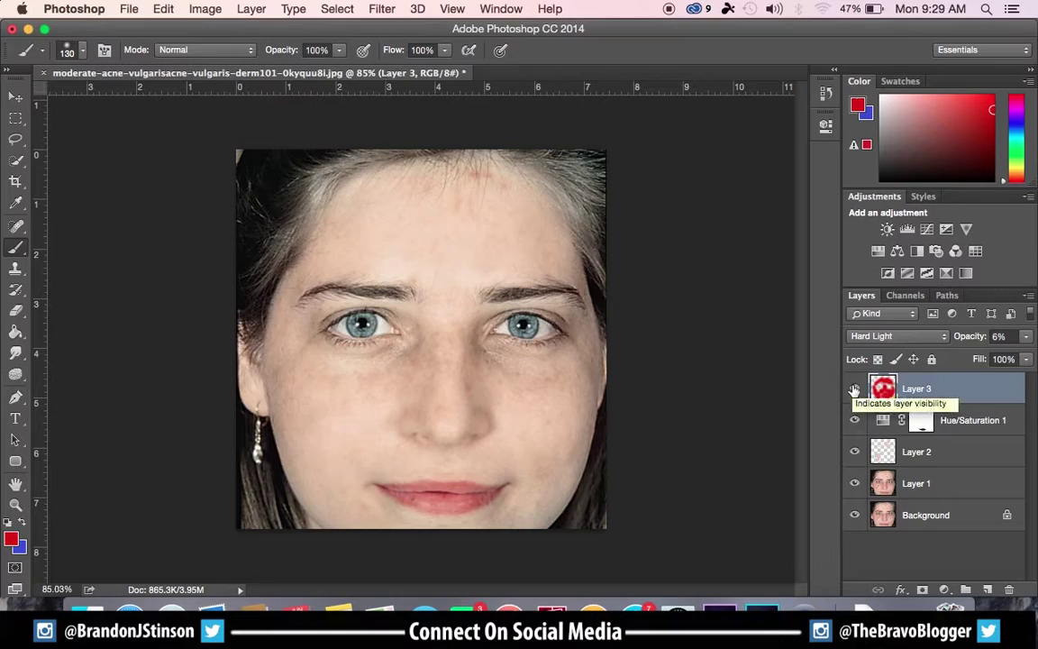
left_click(854, 390)
left_click(856, 453)
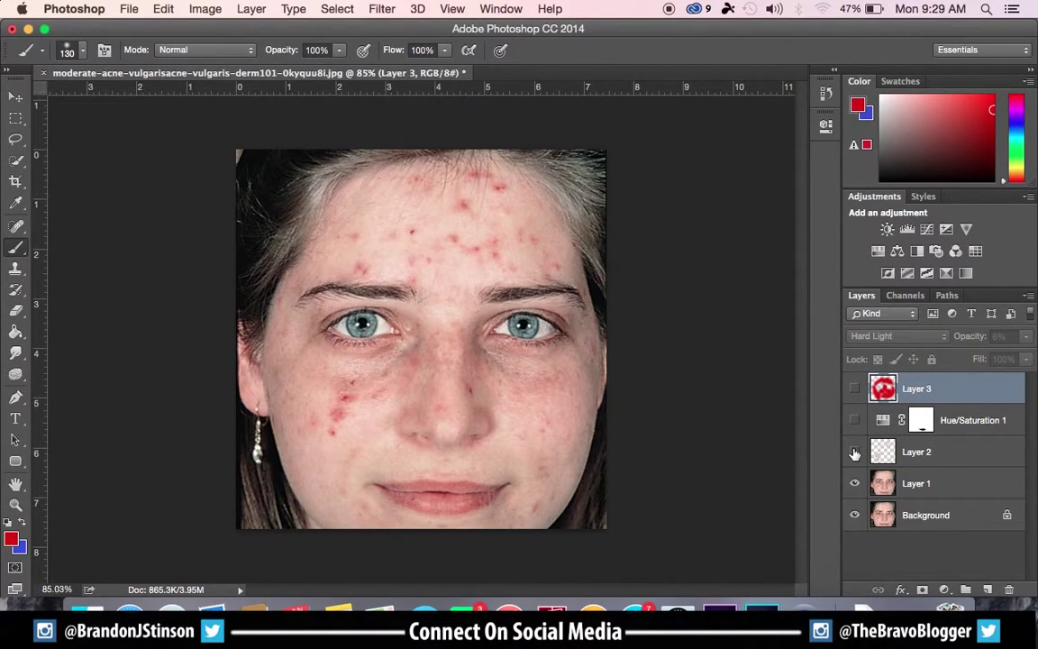
left_click(855, 453)
left_click(854, 420)
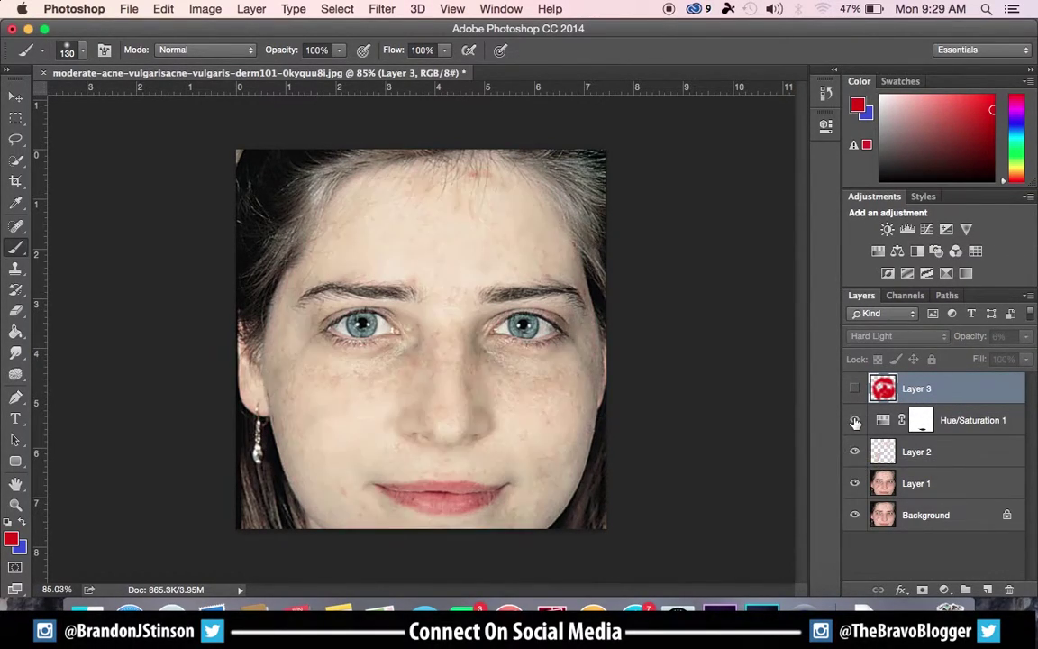
left_click(854, 389)
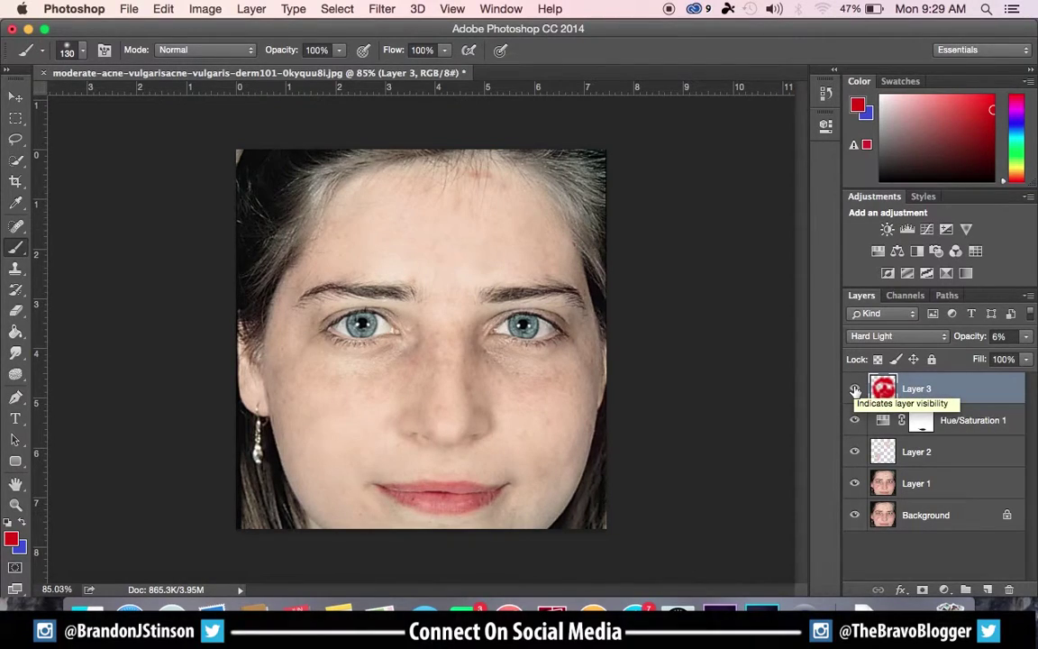